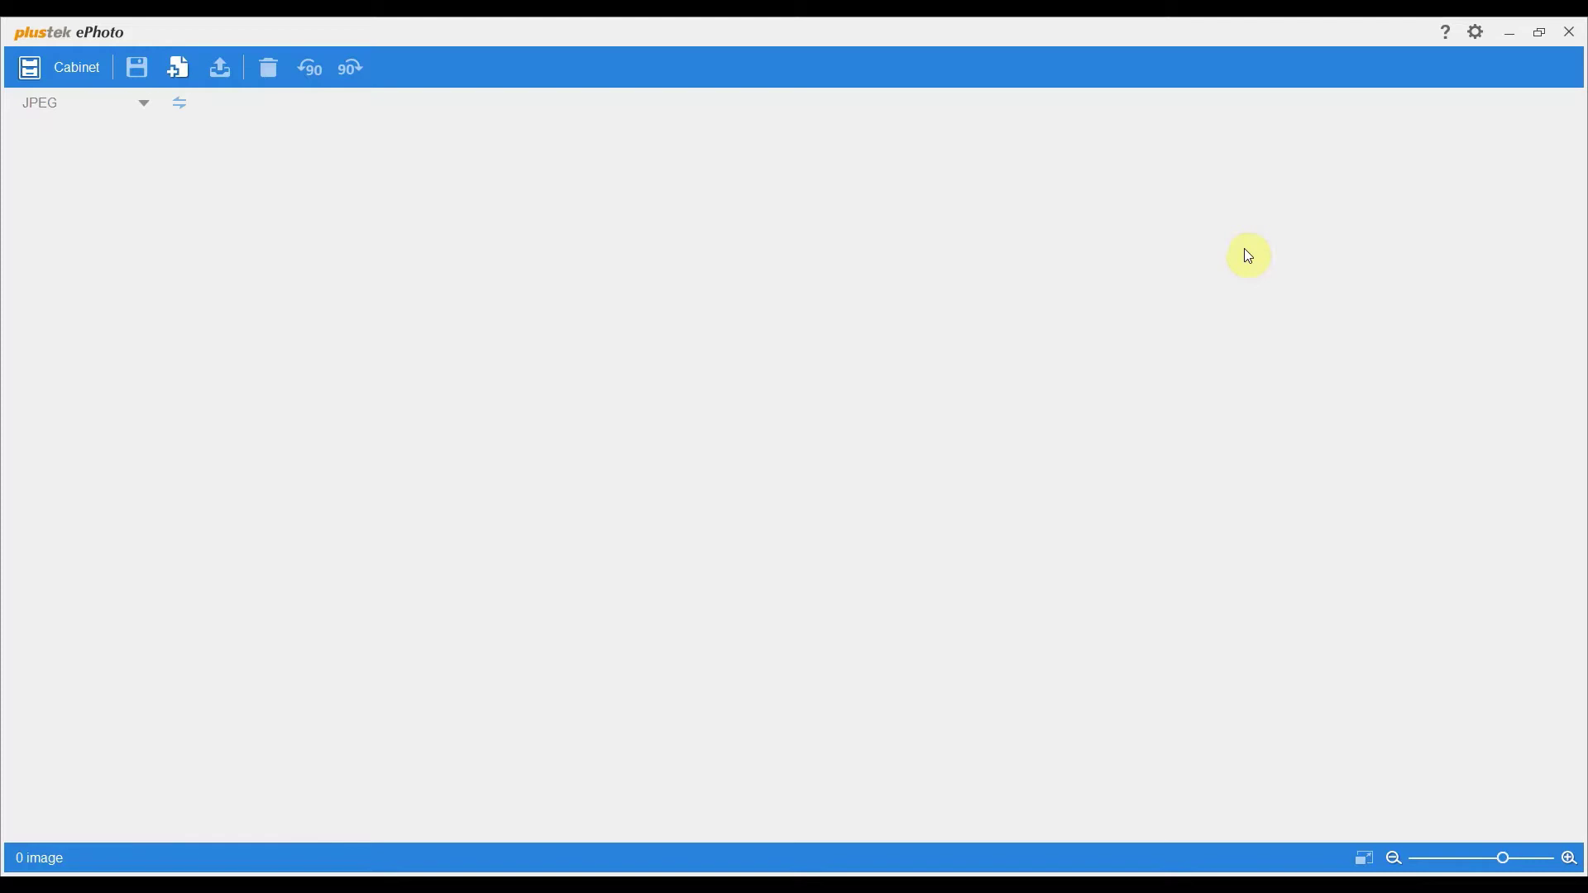
# - Show ePhoto's About version information from the ? menu
pyautogui.click(1446, 36)
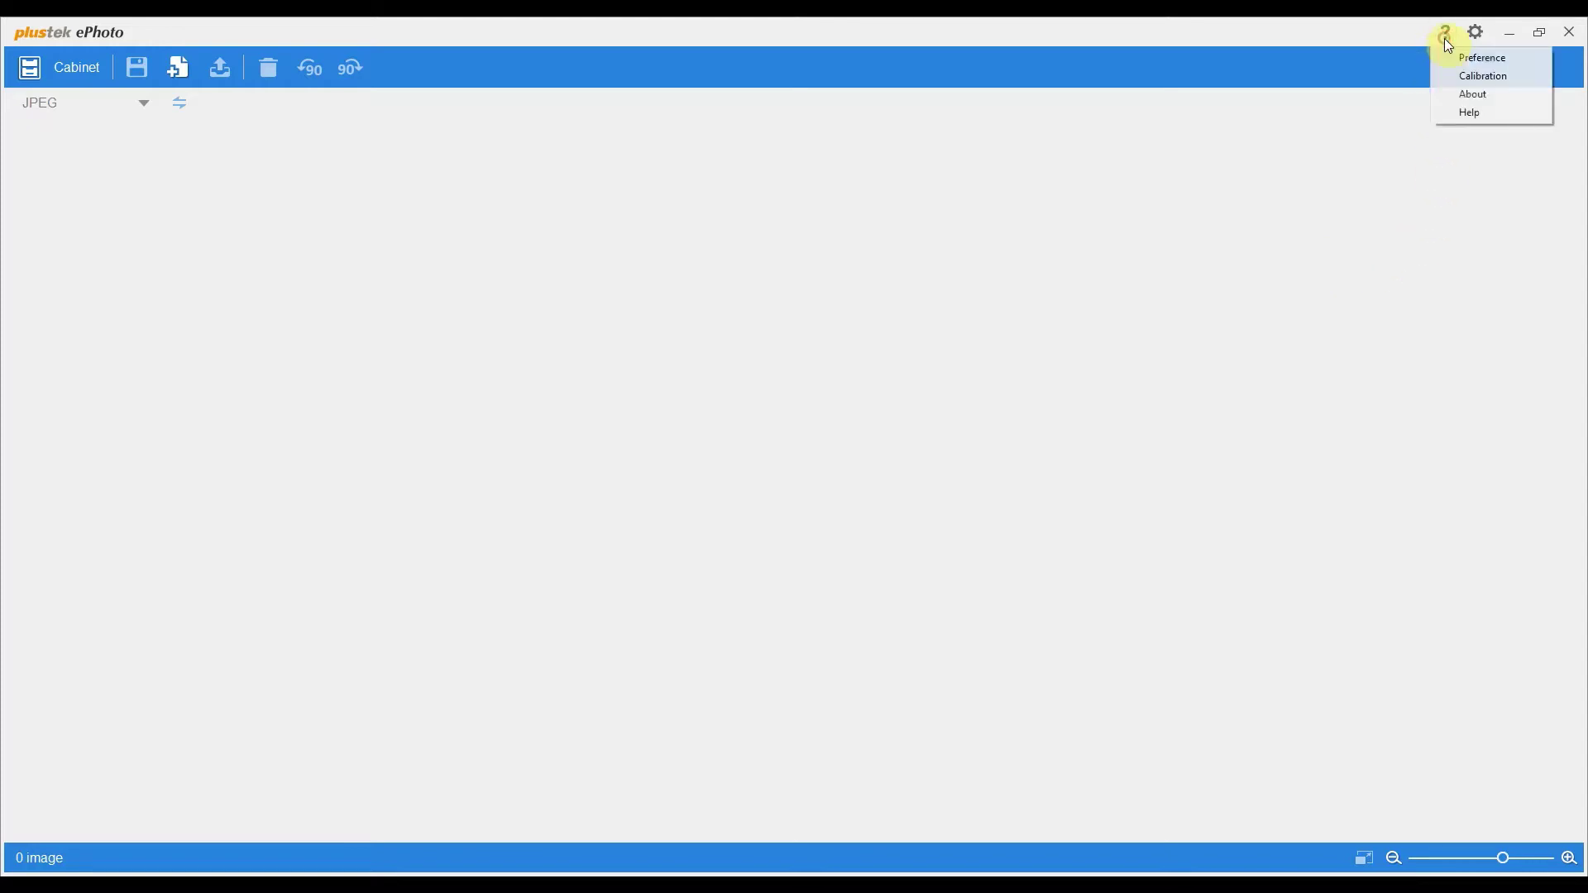
pyautogui.click(1462, 97)
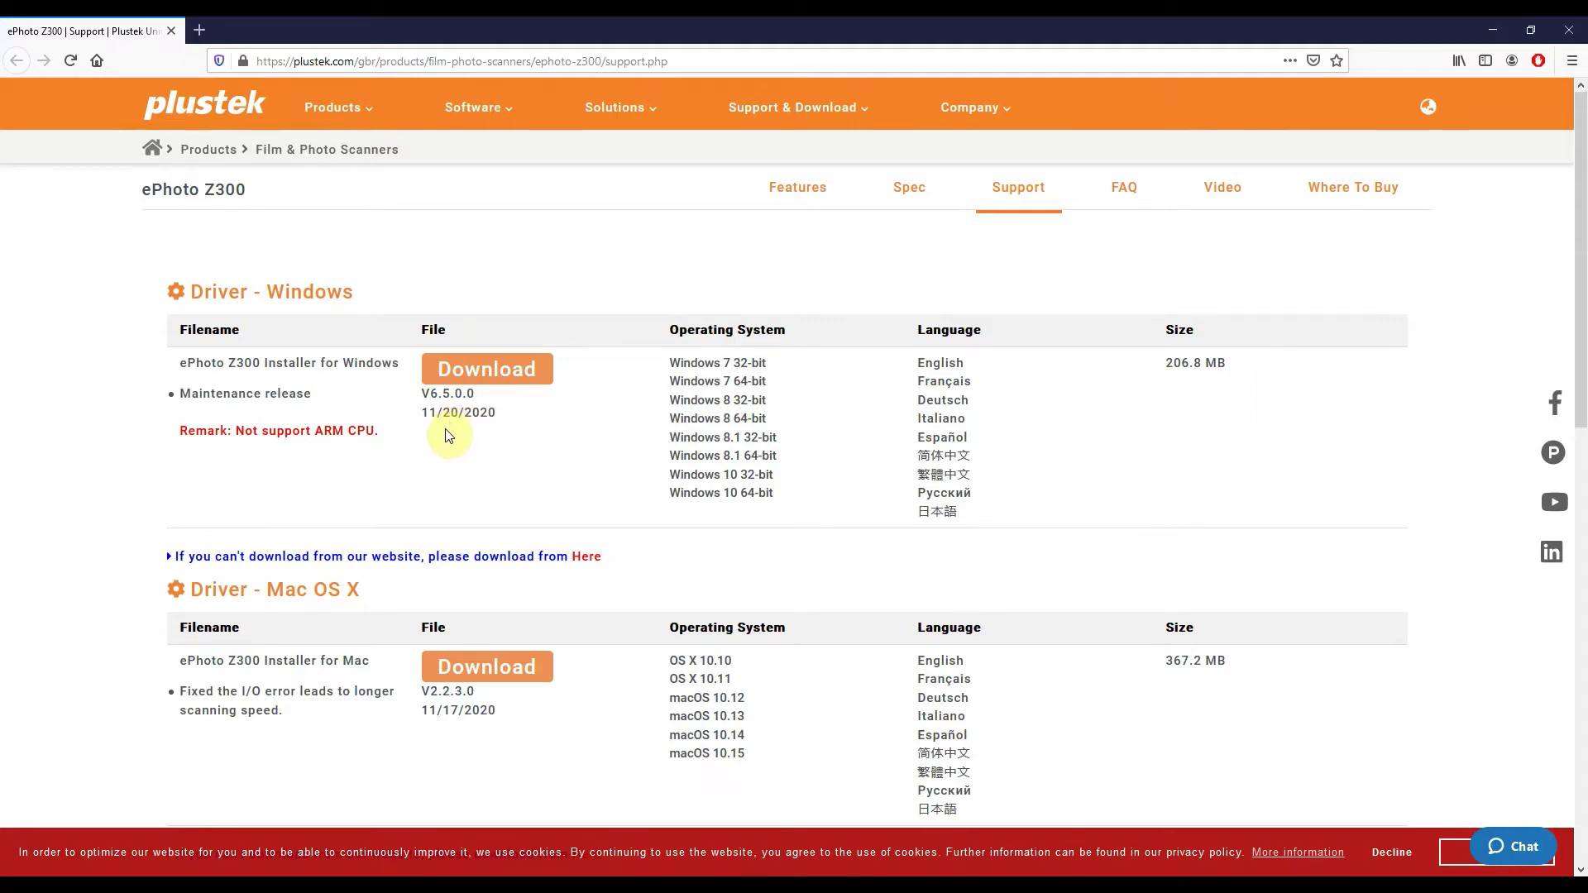
# - Return to ePhoto, close About, and enable Auto Update in Preferences at a 30 days interval
pyautogui.click(1481, 35)
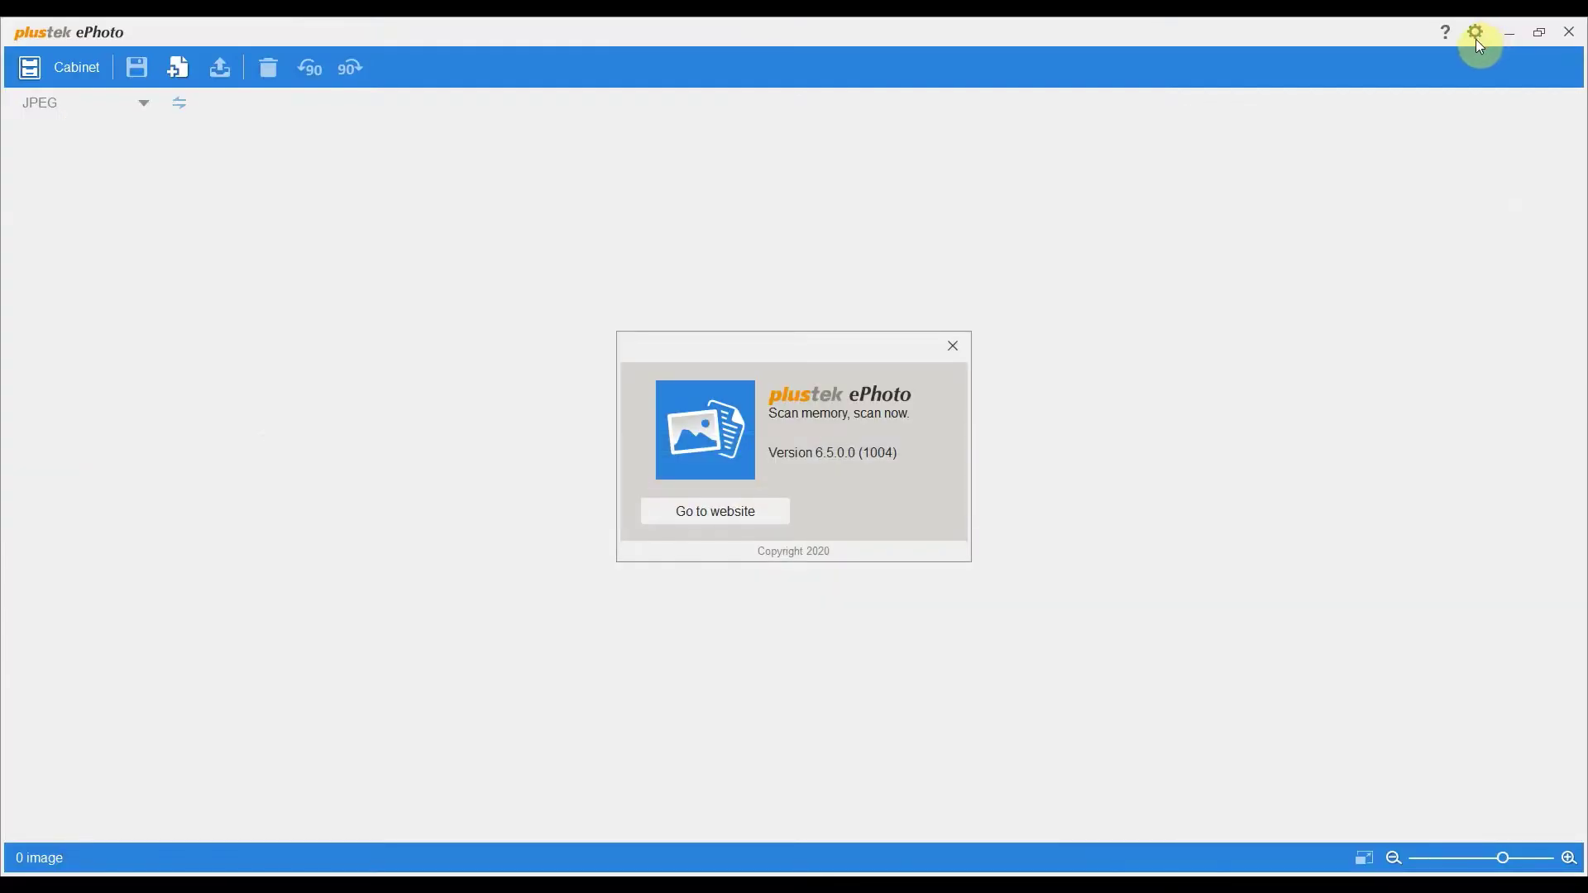
pyautogui.click(960, 352)
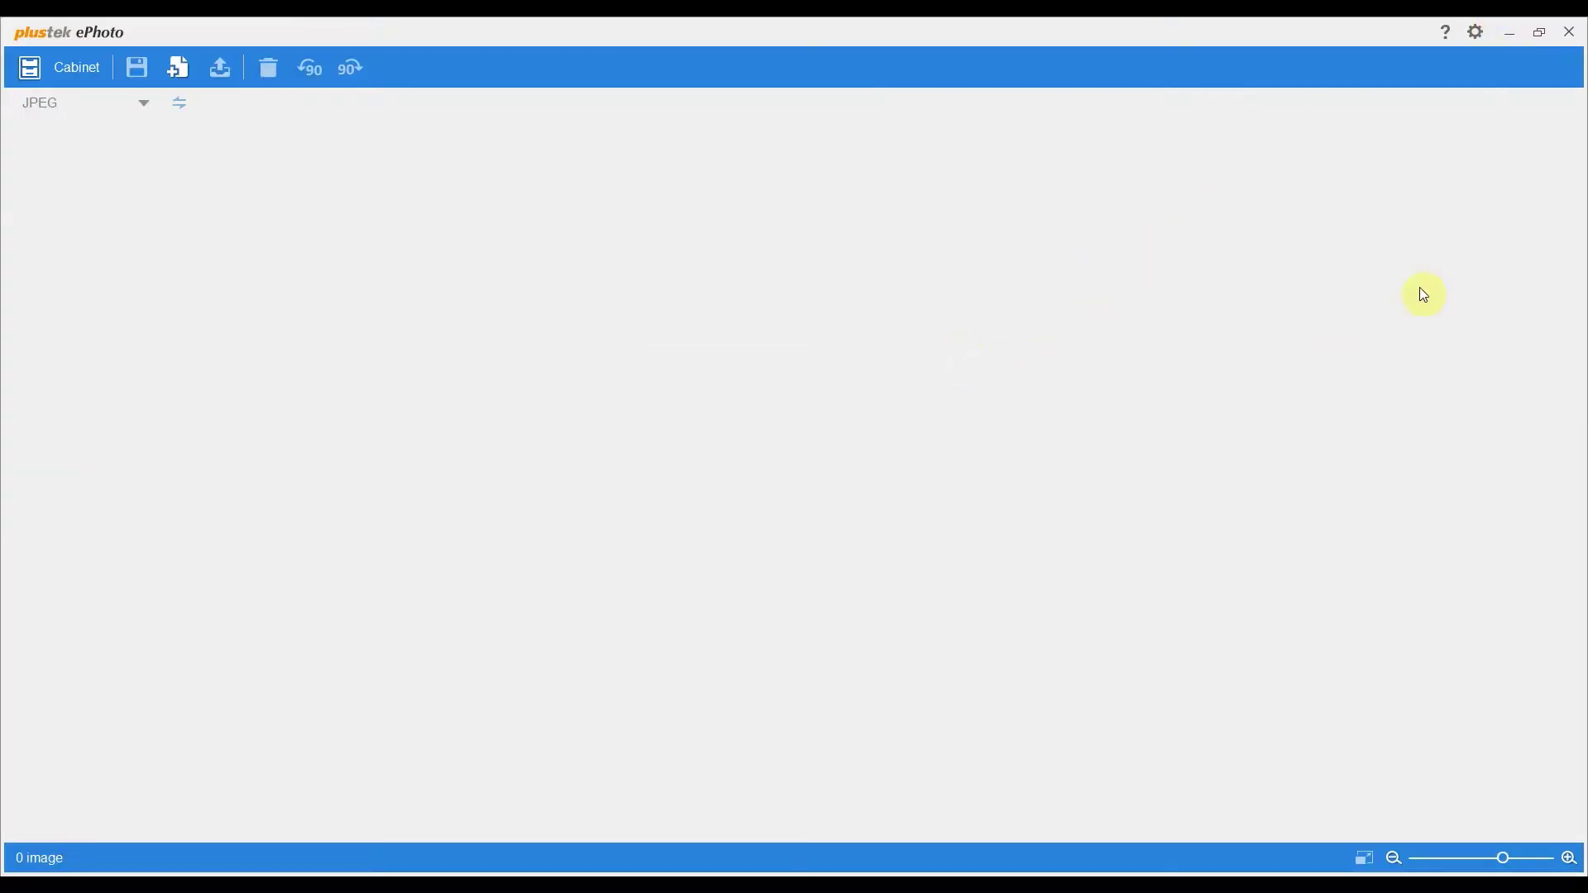
pyautogui.click(1449, 40)
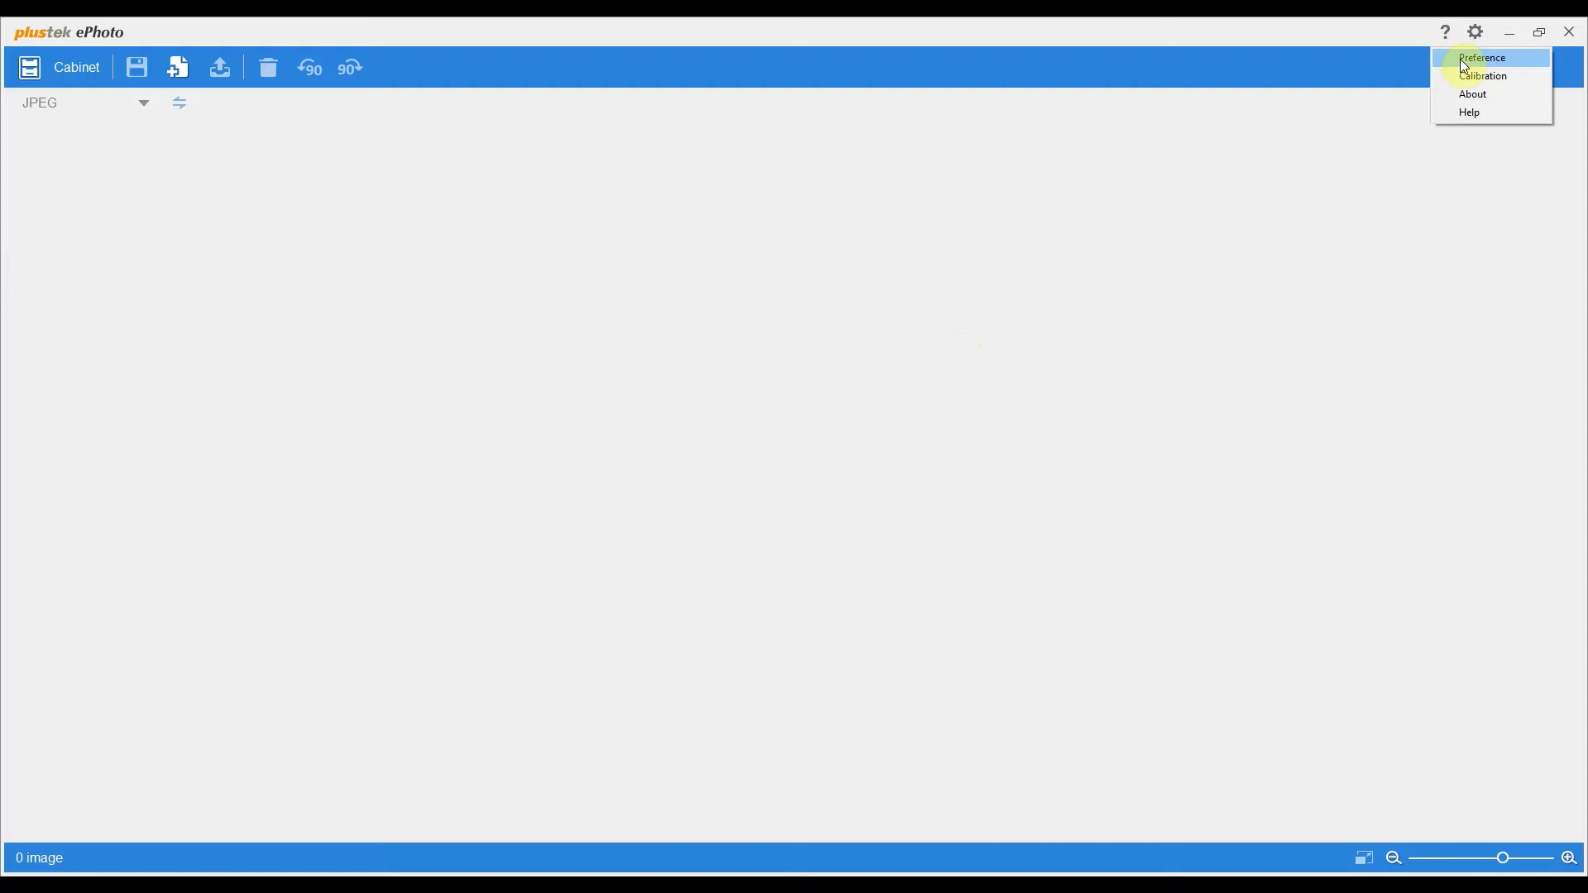
pyautogui.click(1461, 60)
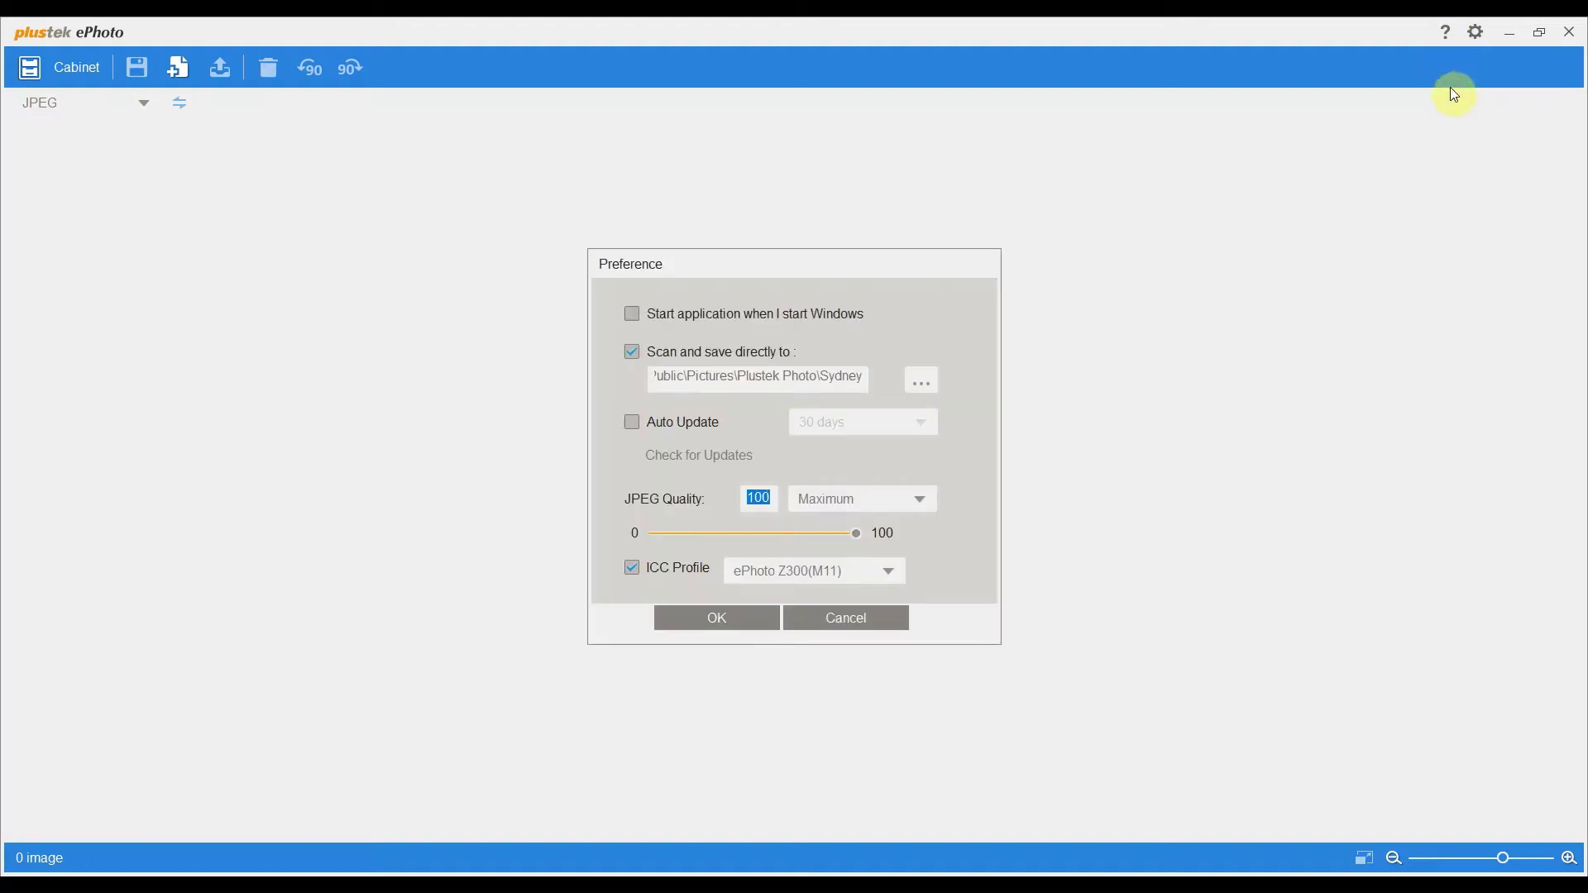
pyautogui.click(631, 424)
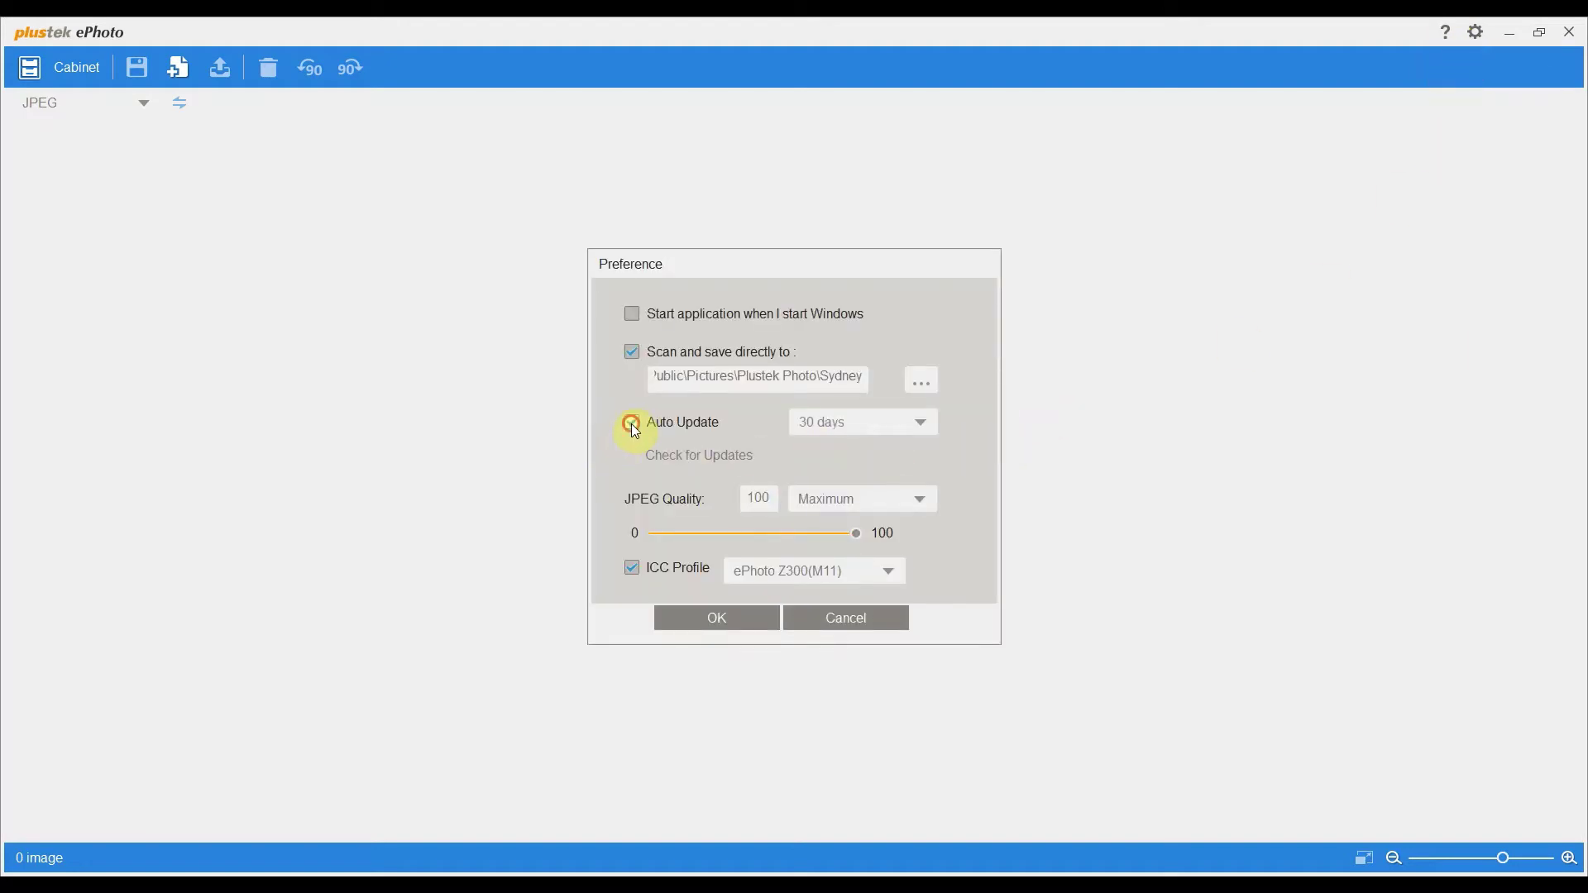
pyautogui.click(835, 435)
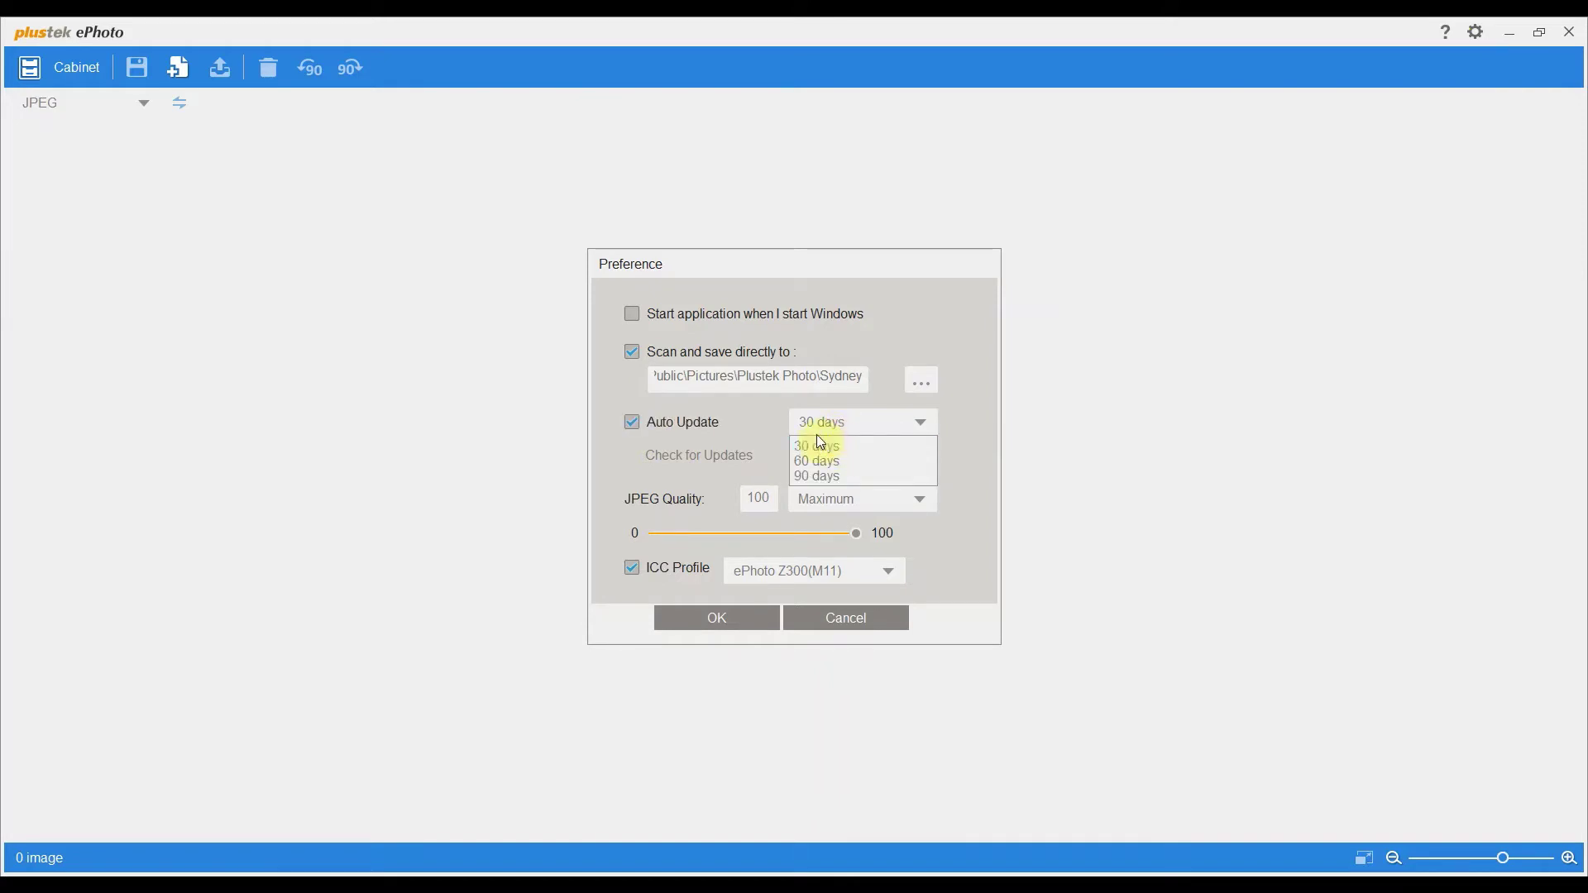
pyautogui.click(814, 446)
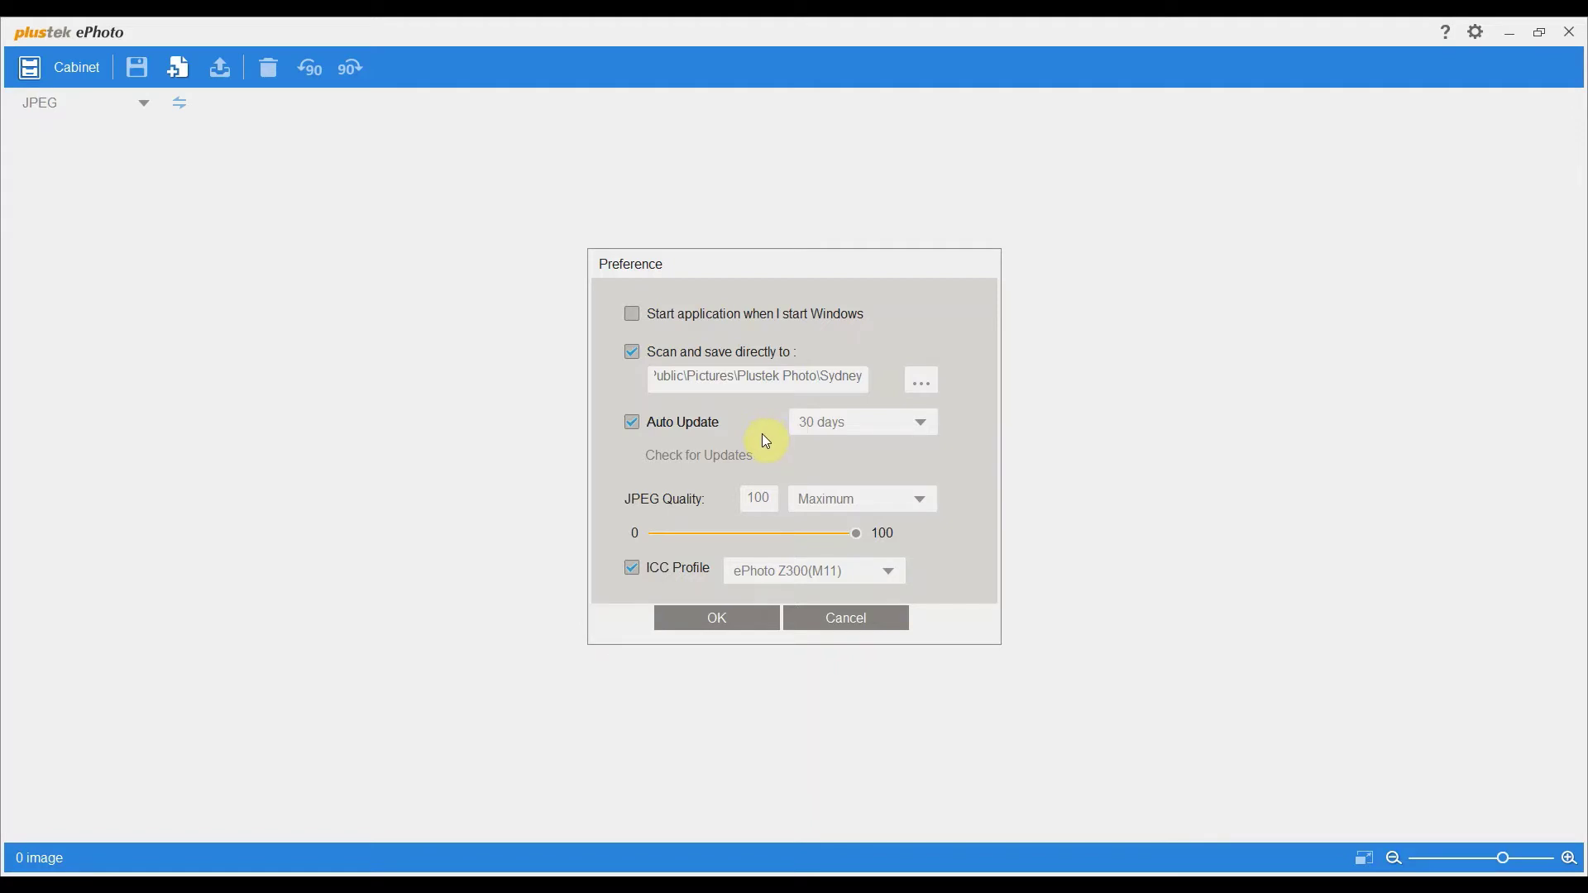
# - Close the Preference dialog, then rotate scanned photo 001 90° counter-clockwise to portrait
pyautogui.press('Escape')
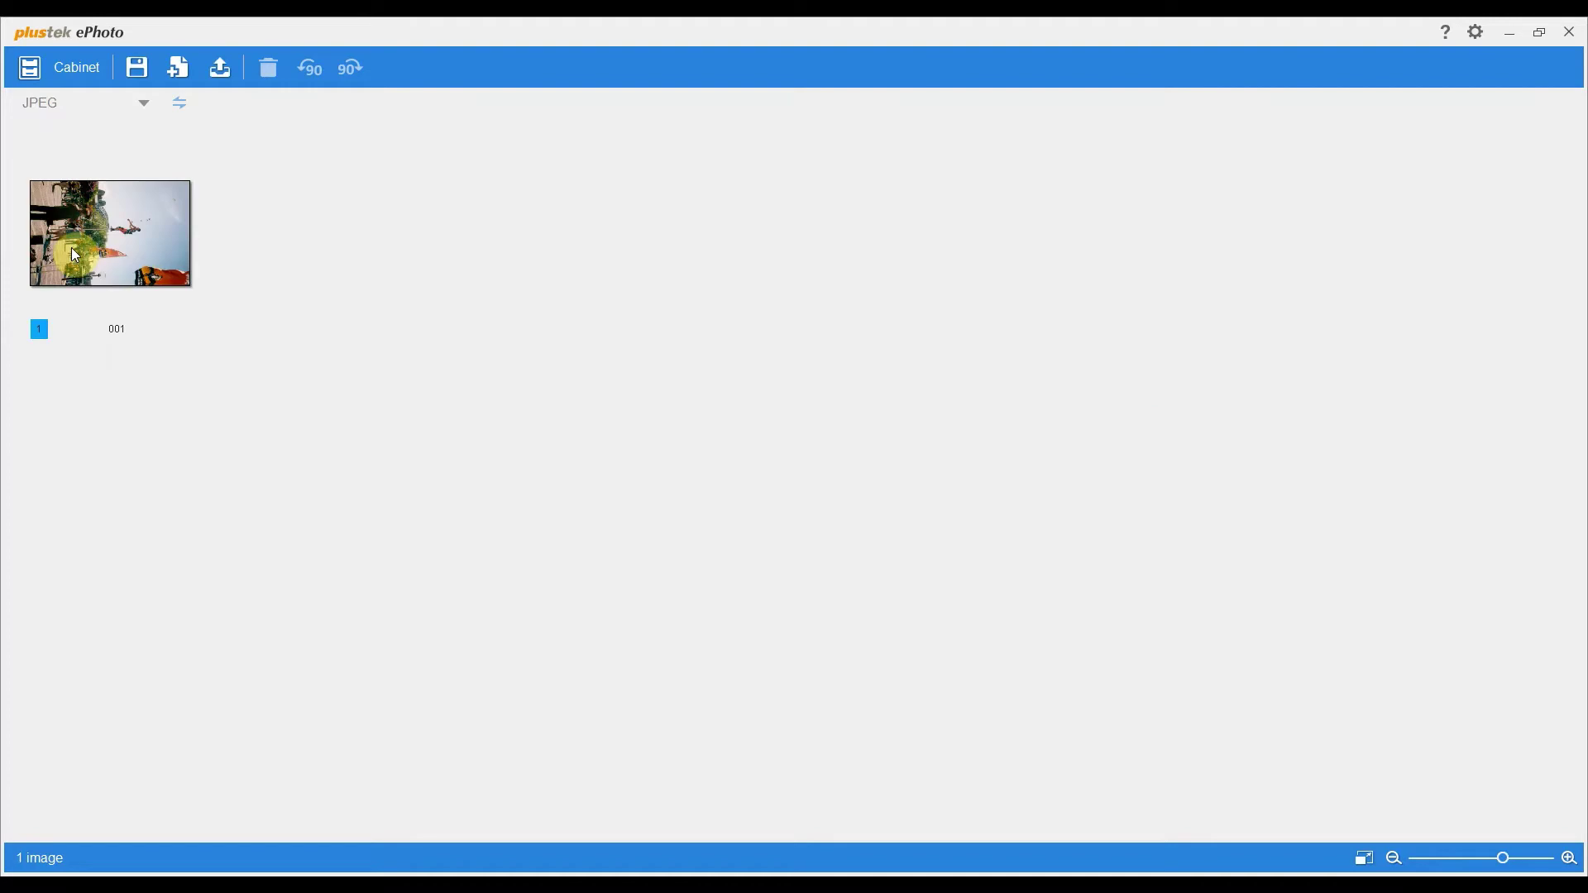
pyautogui.click(72, 249)
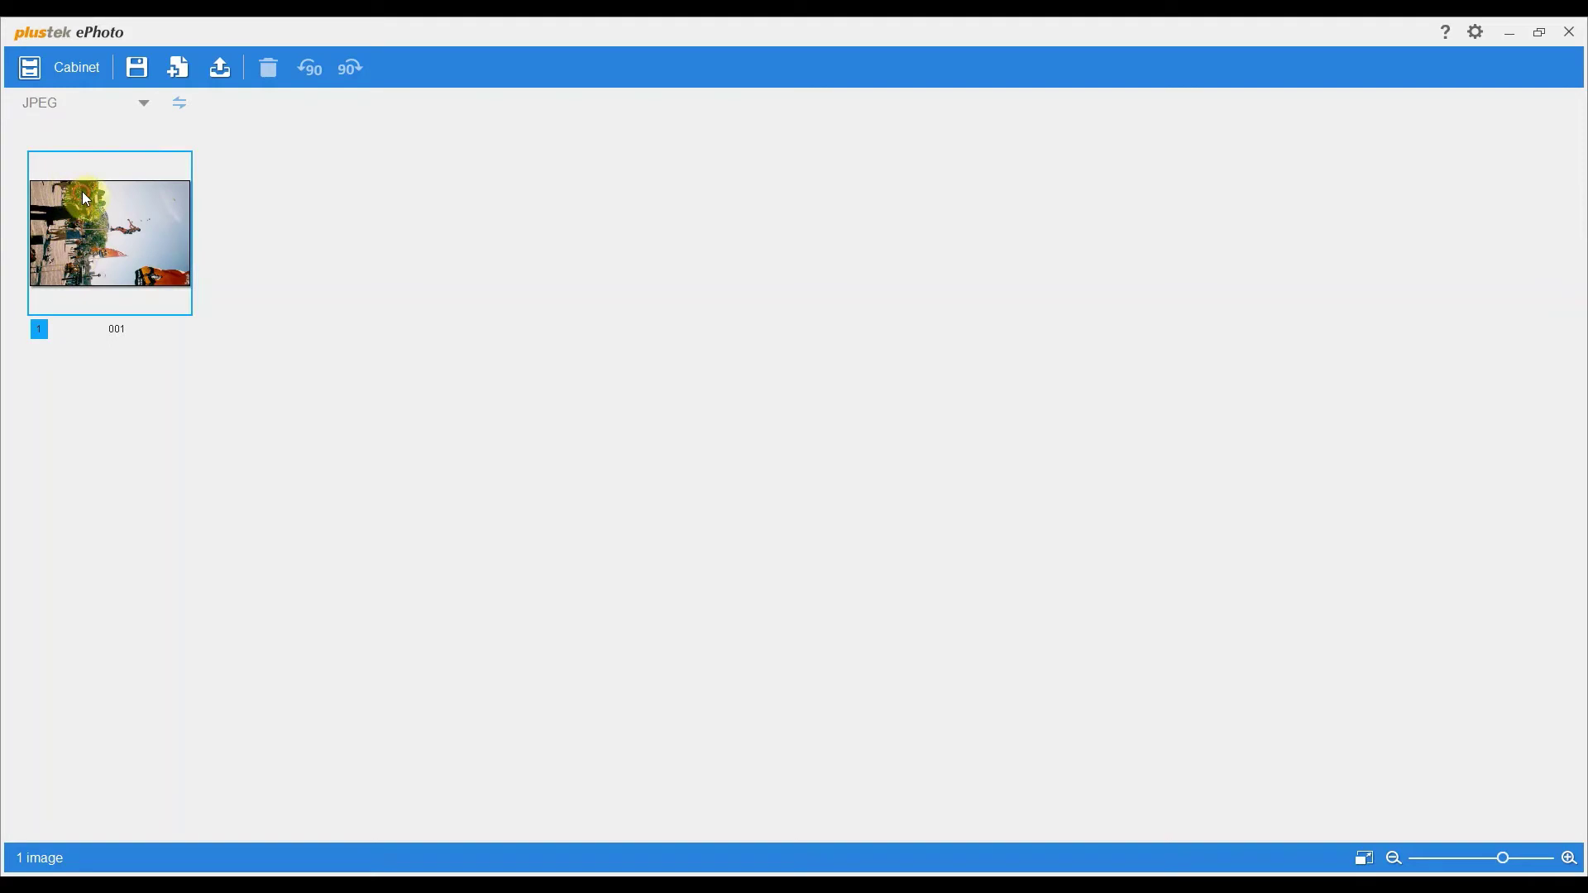
pyautogui.click(313, 71)
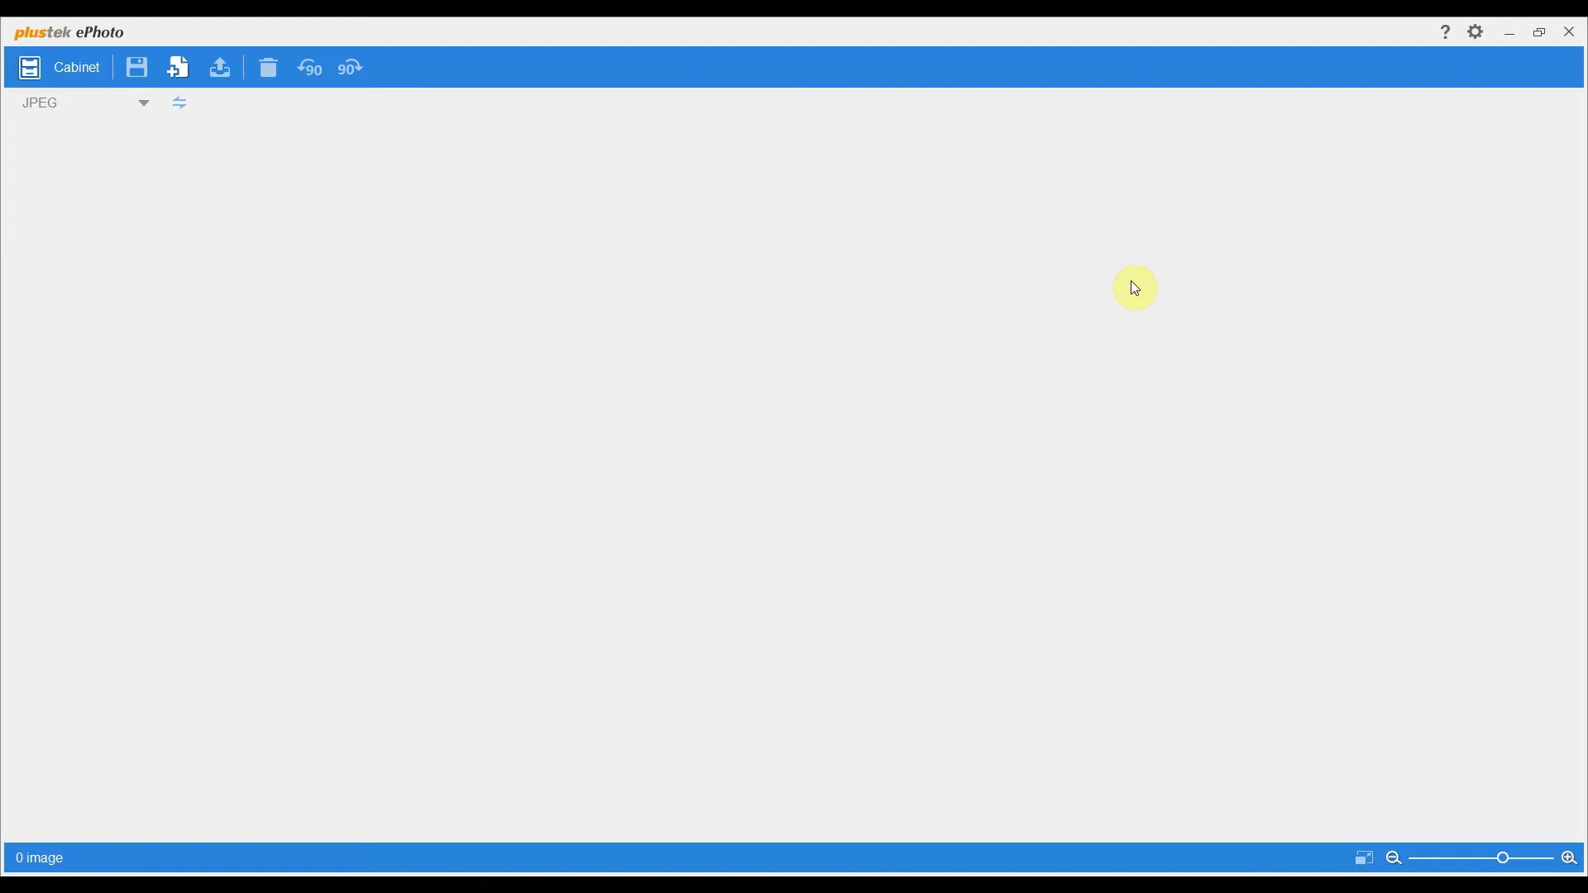
# - Run scanner Calibration from the ? menu and confirm it completed
pyautogui.click(1447, 33)
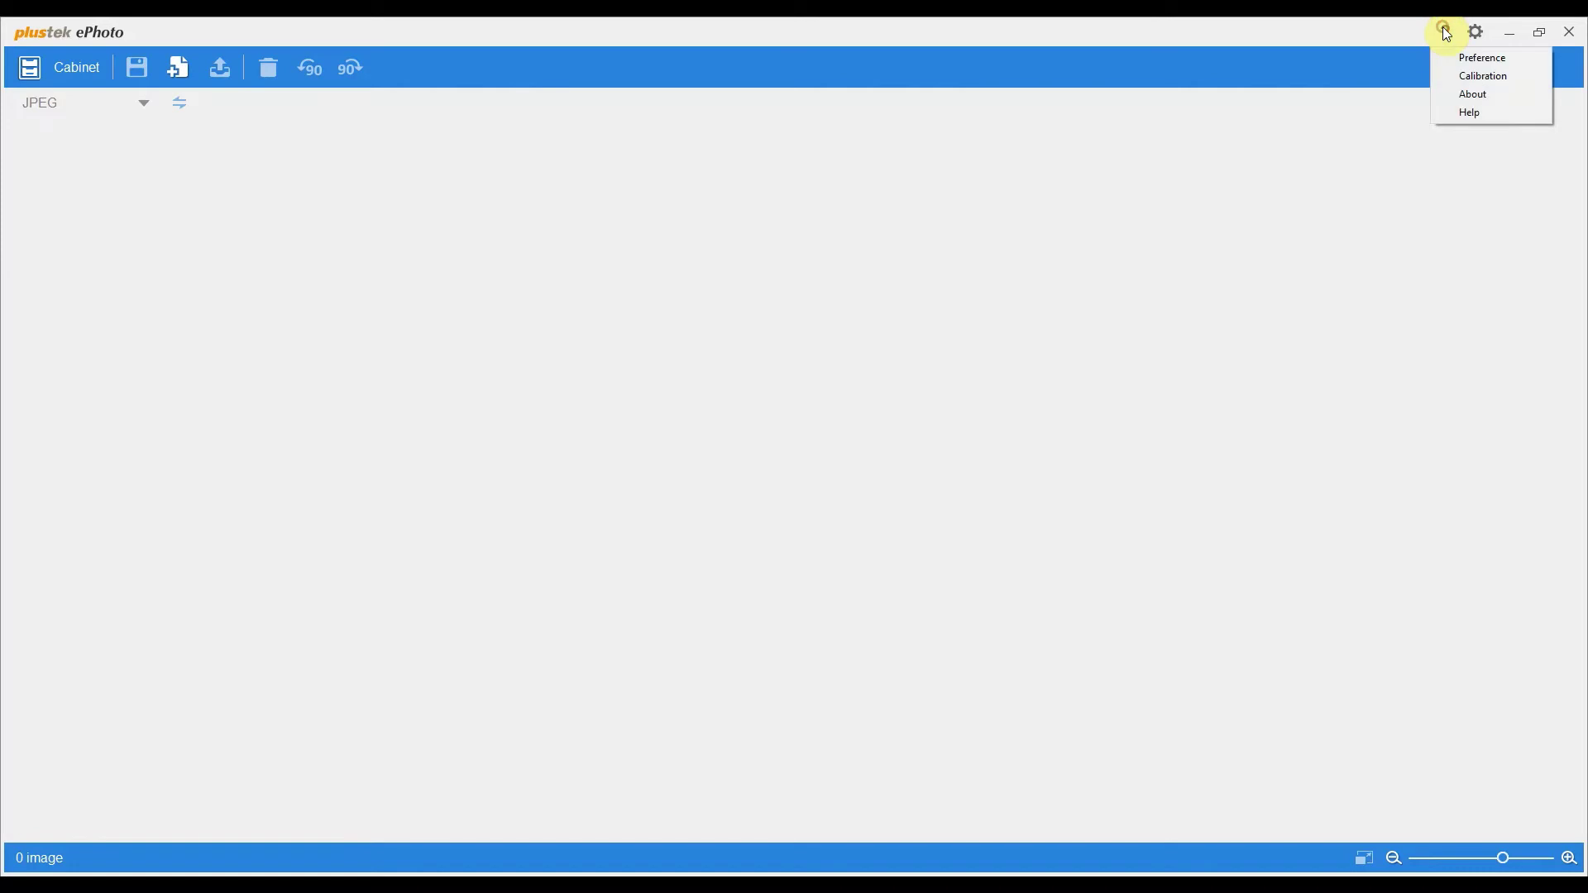
pyautogui.click(1472, 80)
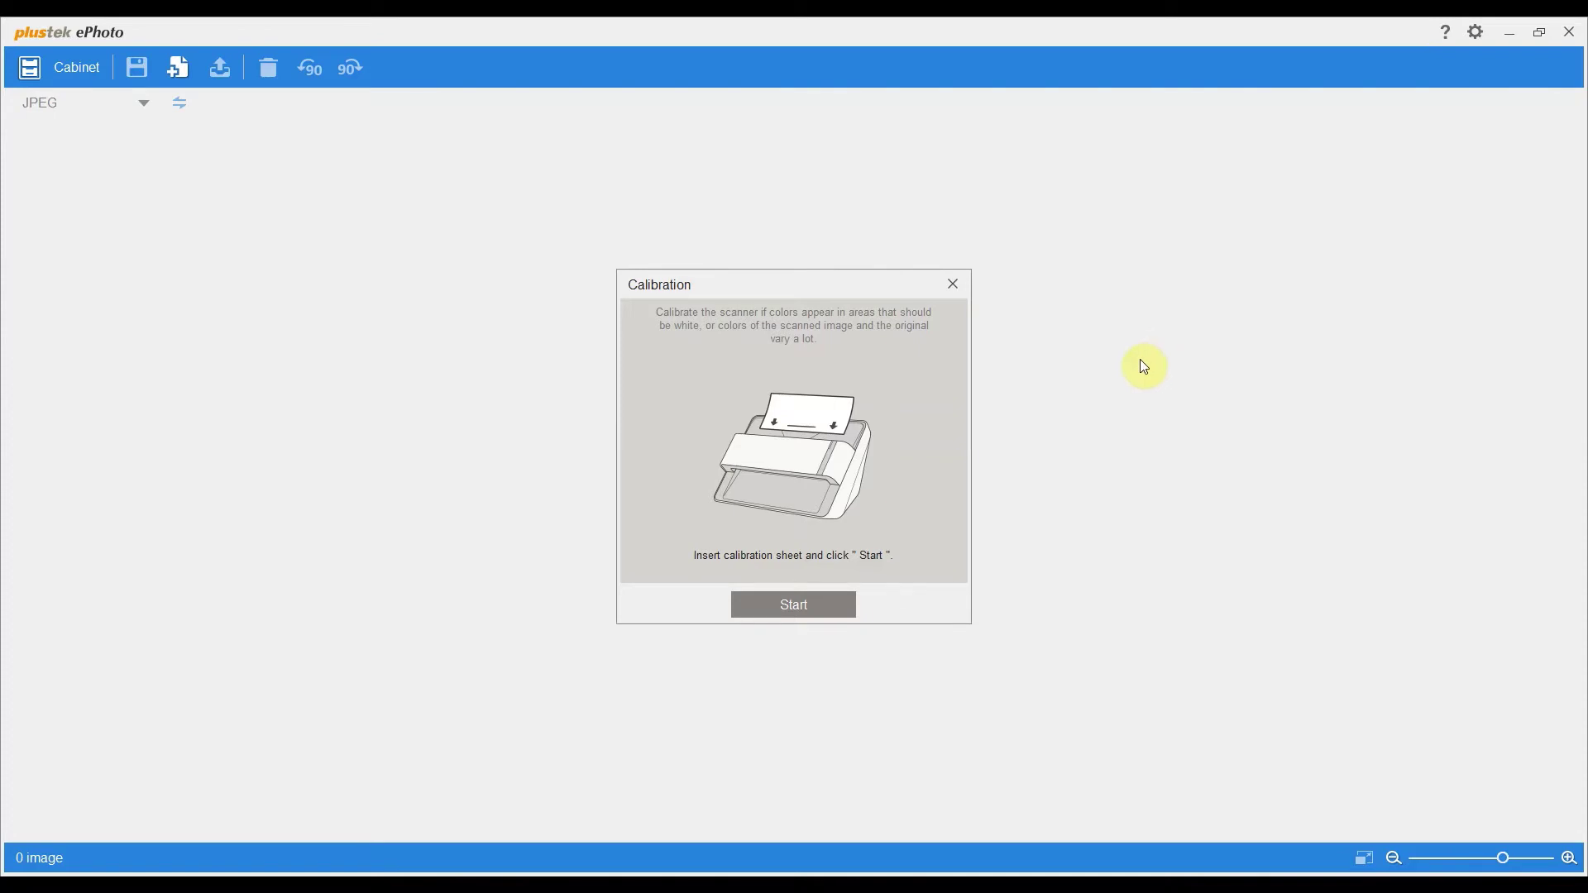
pyautogui.click(839, 601)
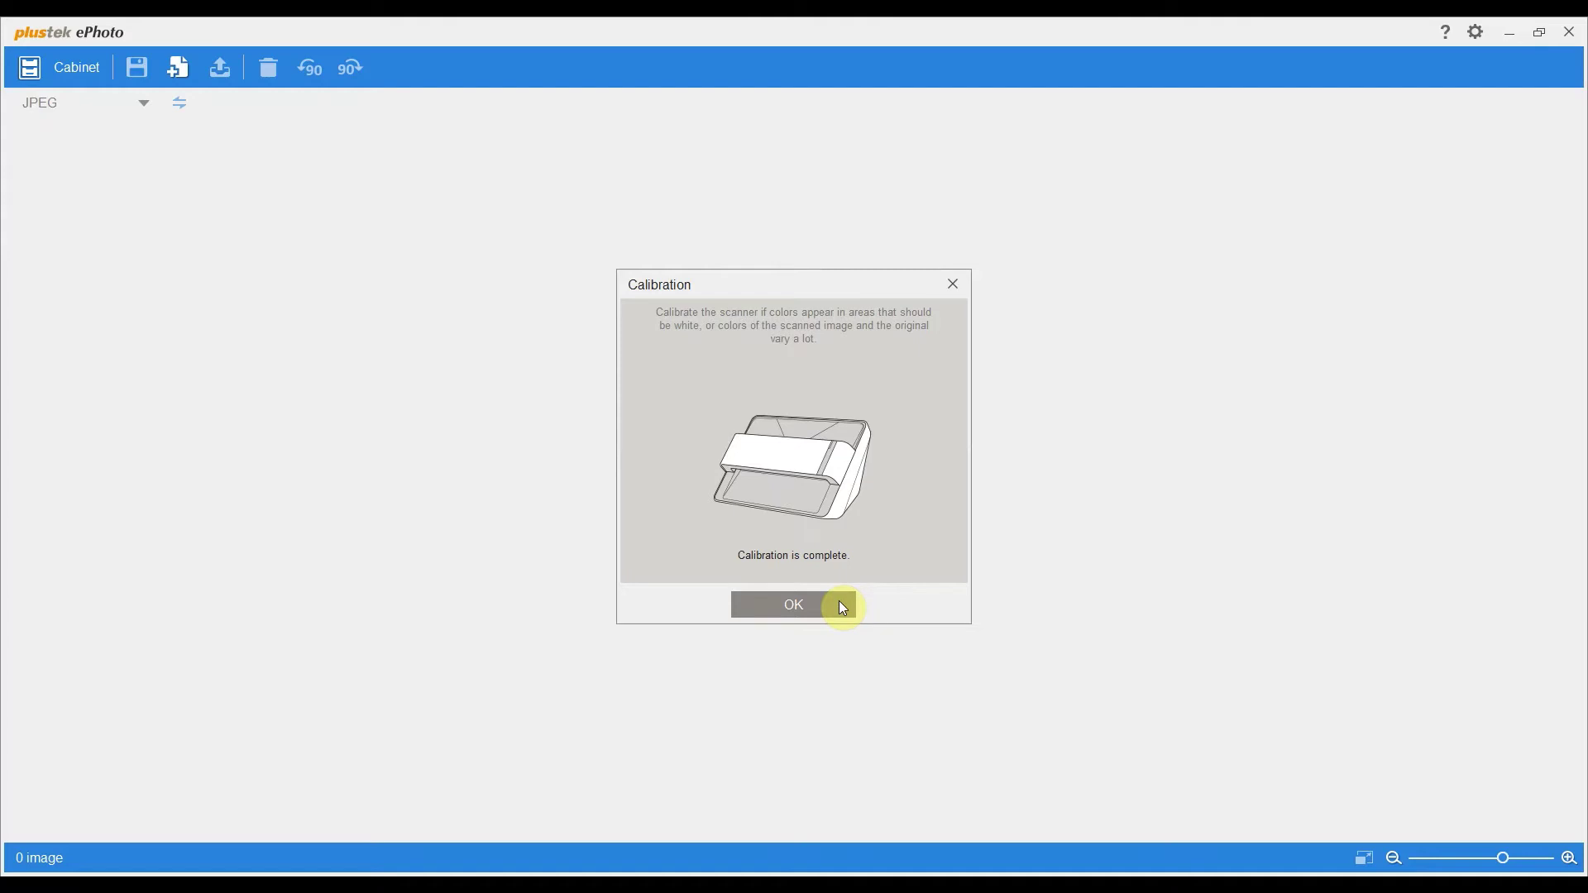
pyautogui.click(839, 600)
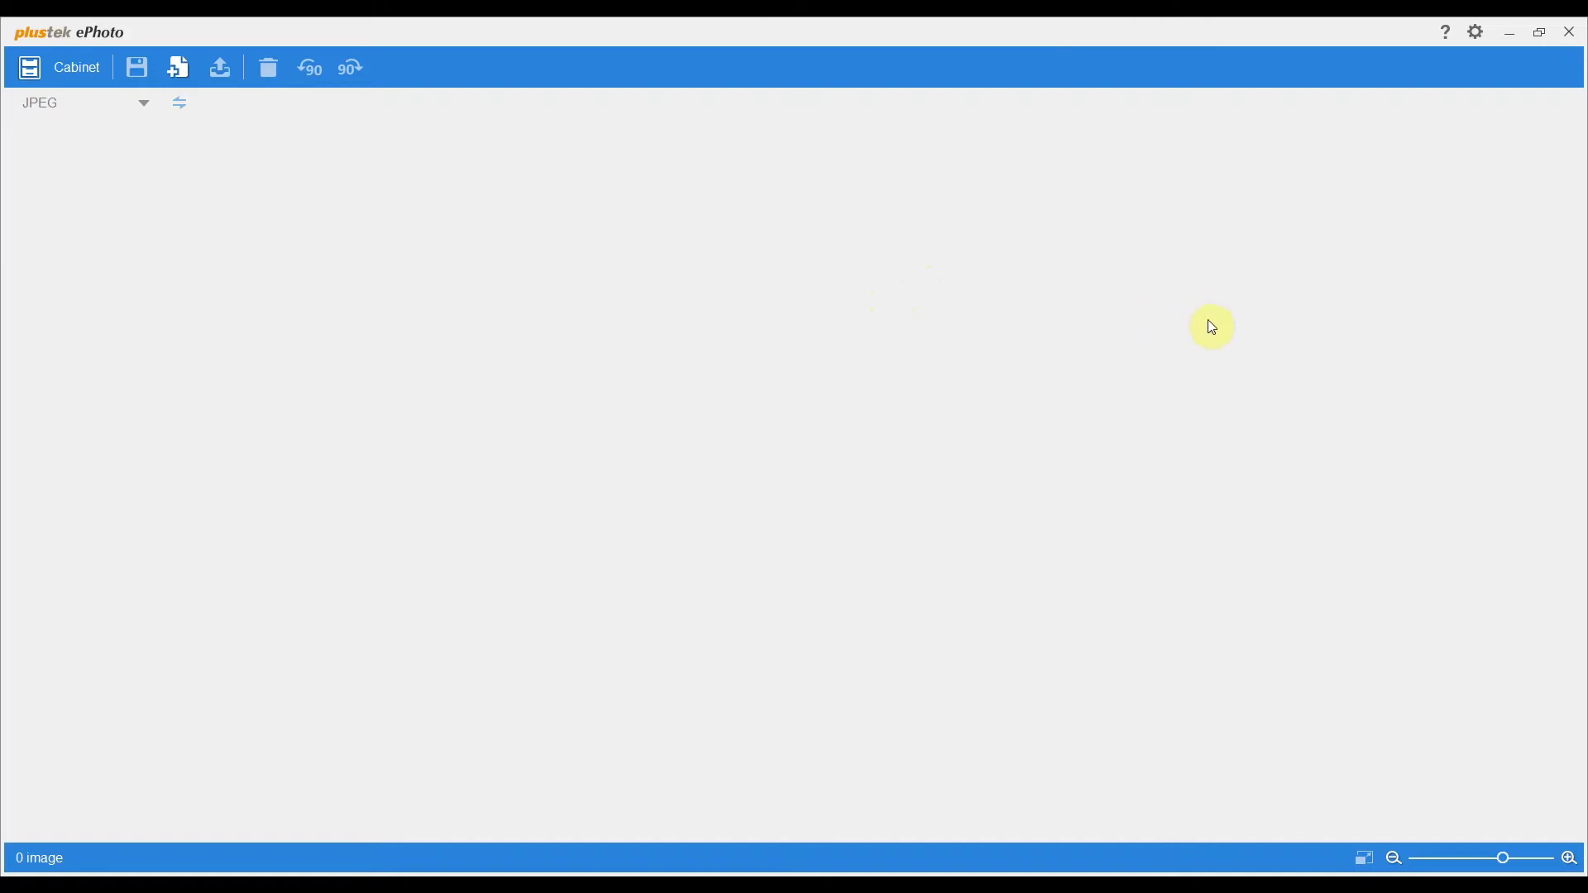
# - Set the scan File Name to Sydney.Album01.01, keep Scan as Auto, and apply the settings
pyautogui.click(1477, 35)
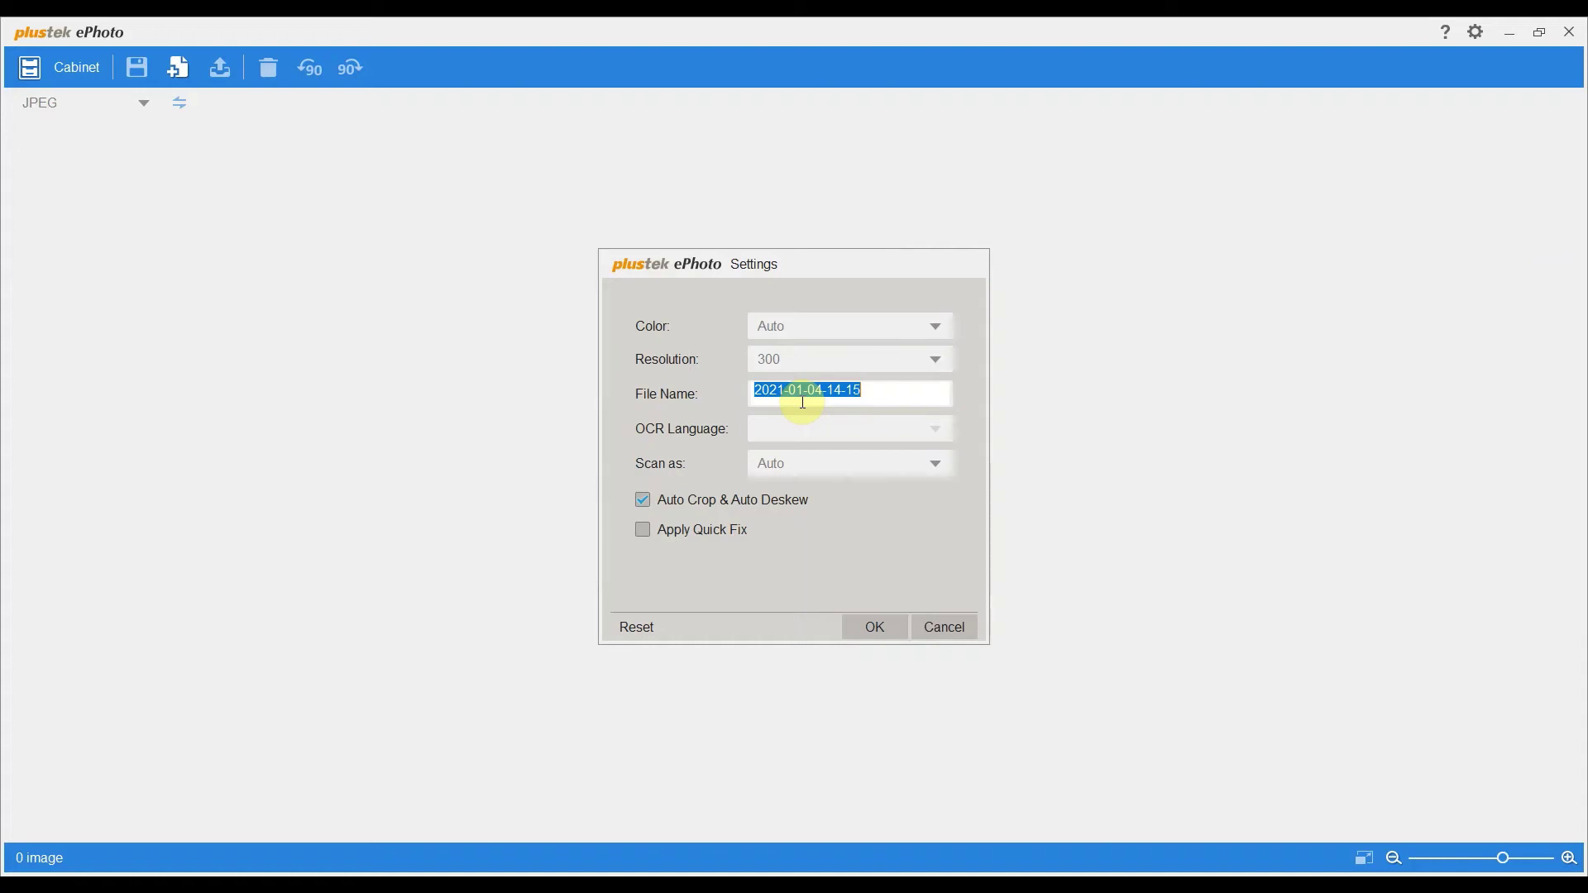
pyautogui.write('Sy')
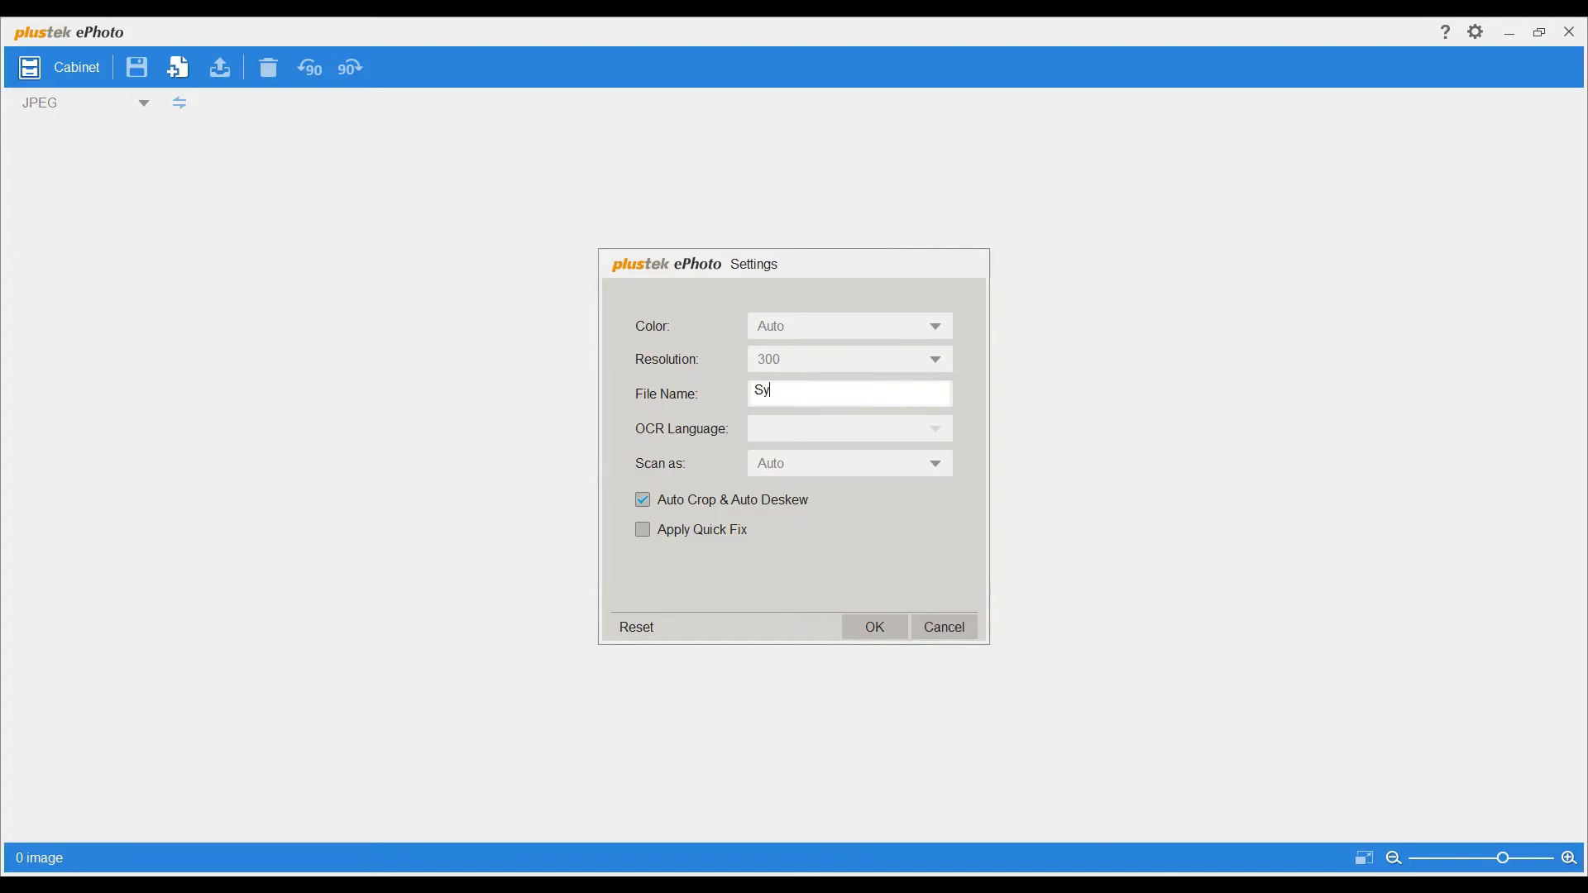
pyautogui.write('dney.Album01.01')
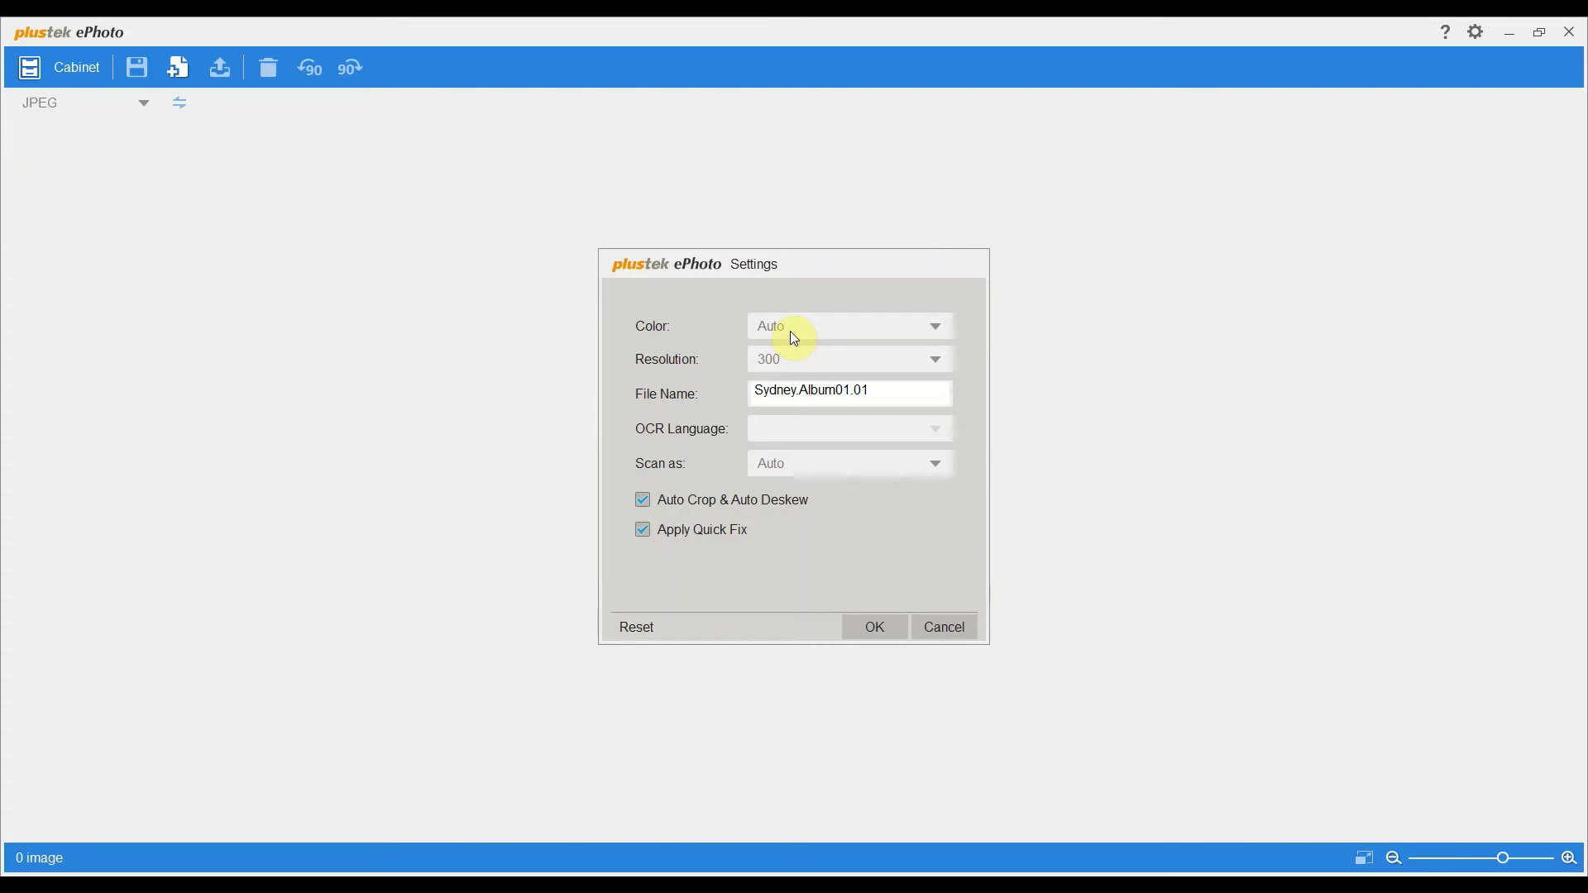
pyautogui.click(807, 471)
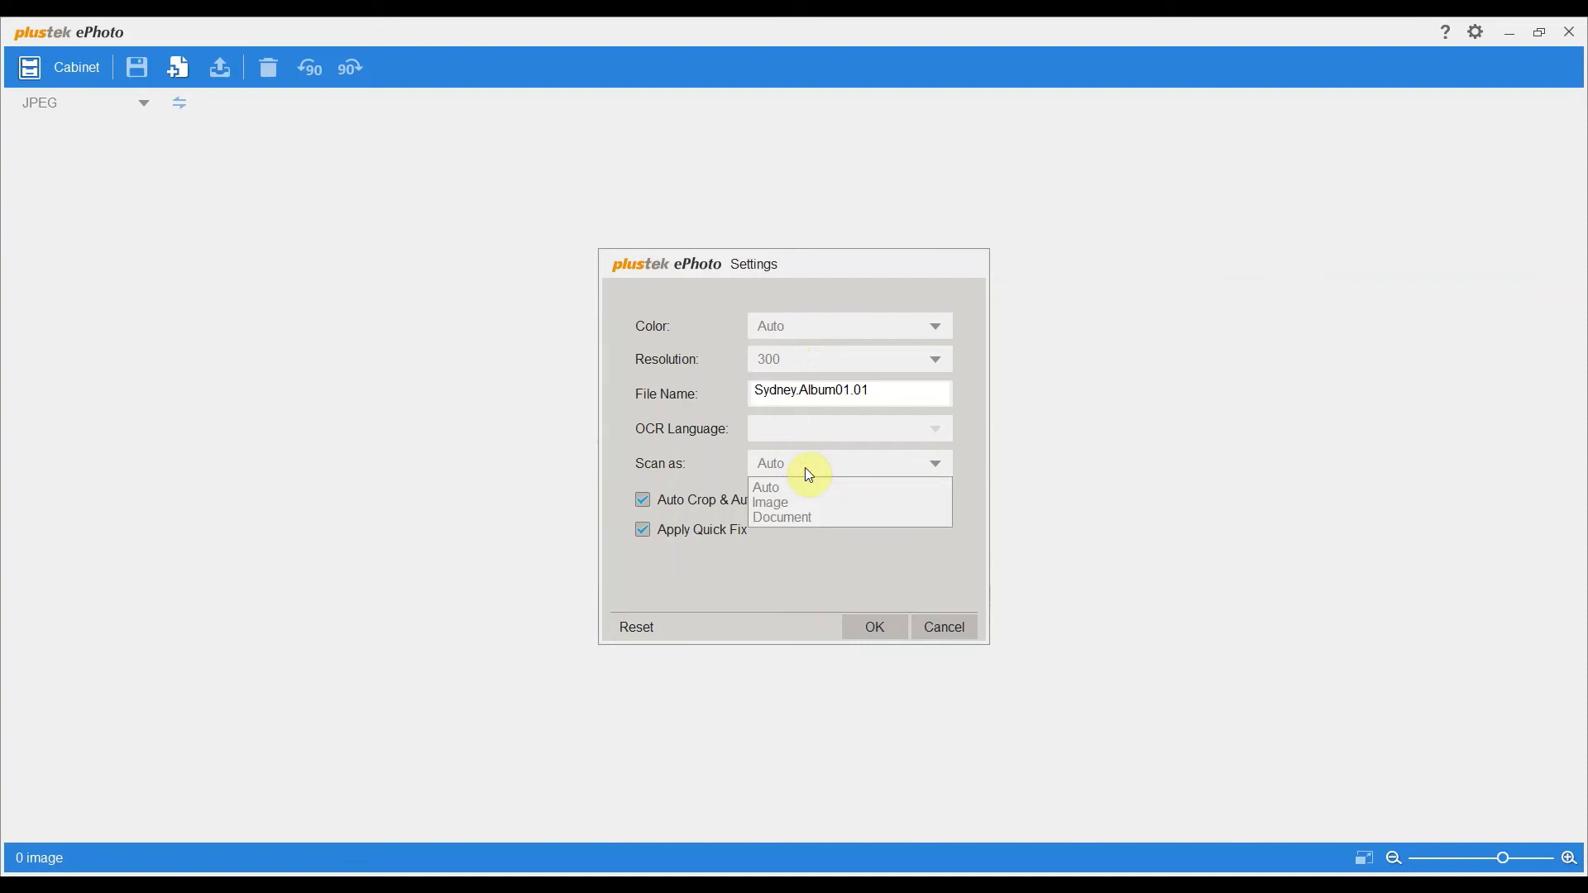
pyautogui.click(756, 567)
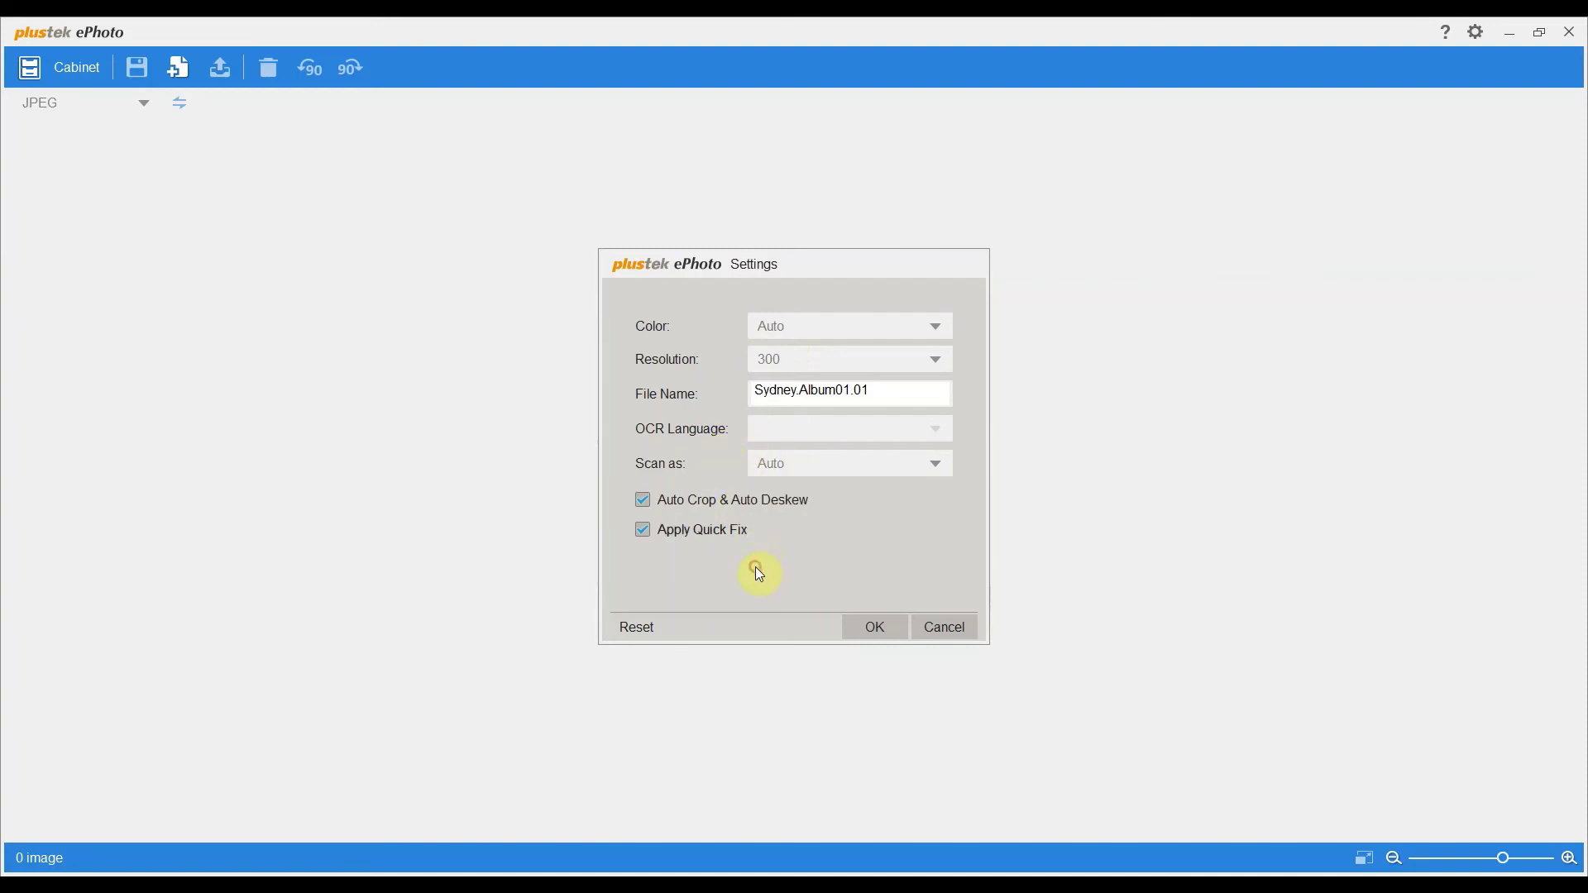
pyautogui.click(882, 627)
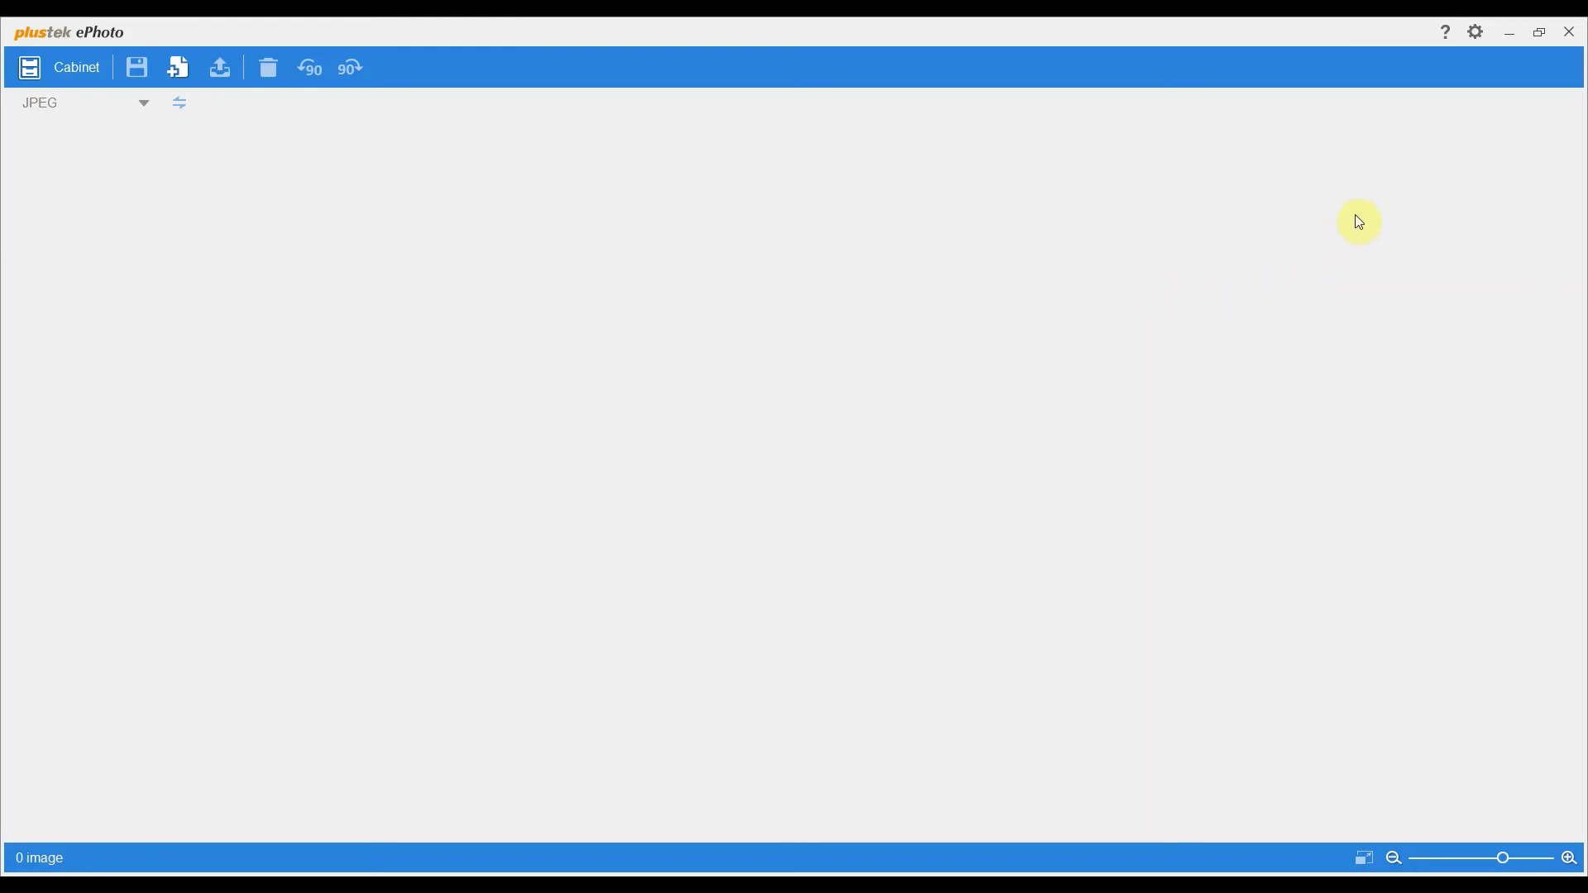
# - Untick 'Scan and save directly to' the Sydney folder in Preferences and confirm
pyautogui.click(1442, 39)
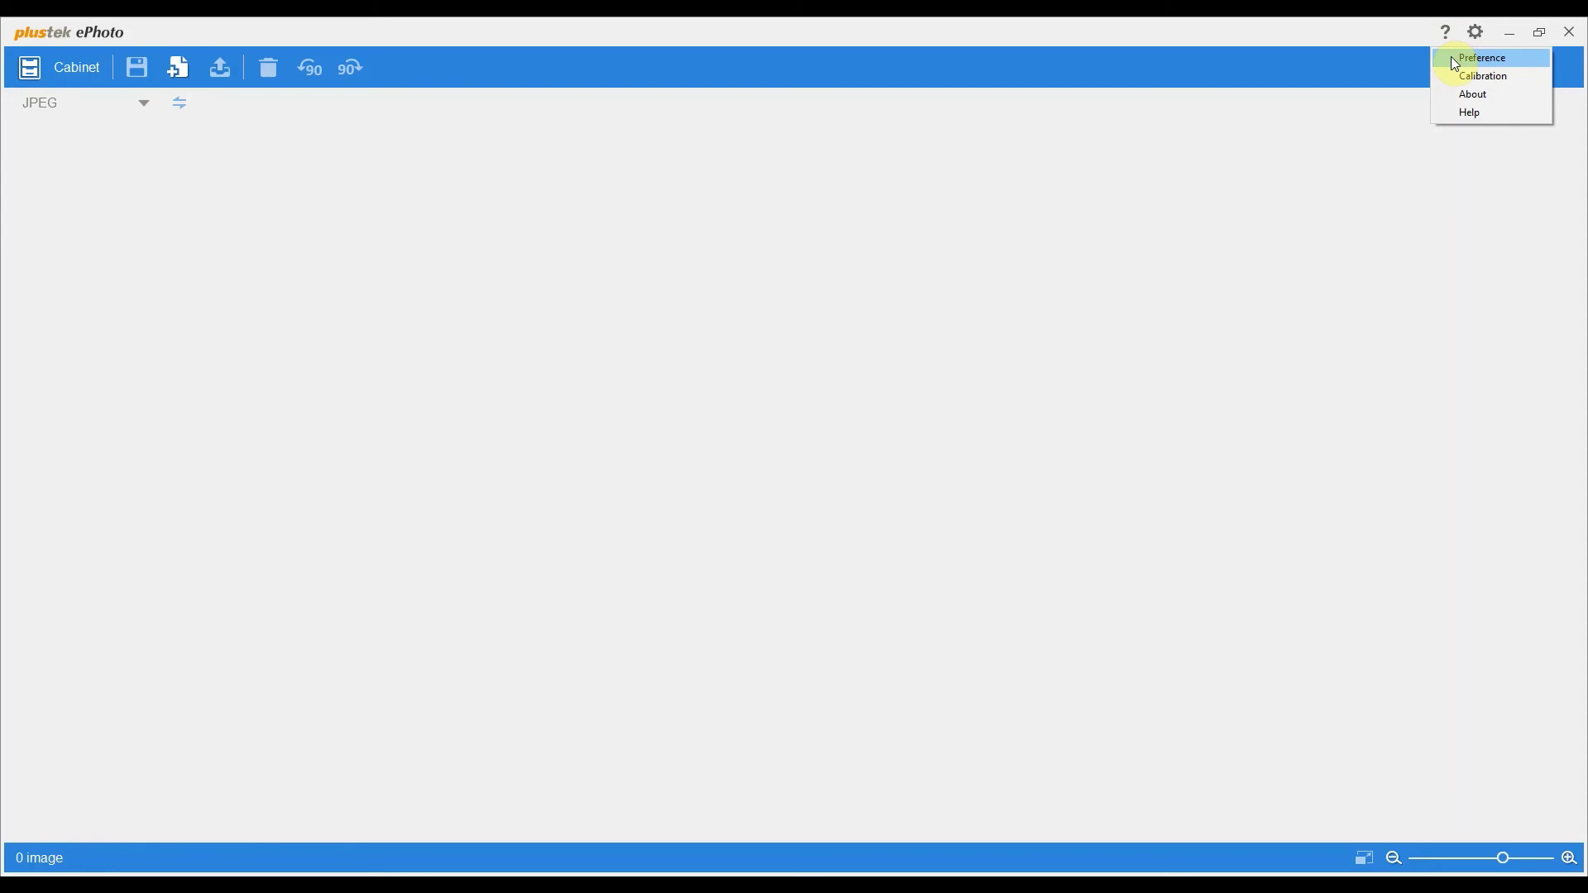
pyautogui.click(1456, 61)
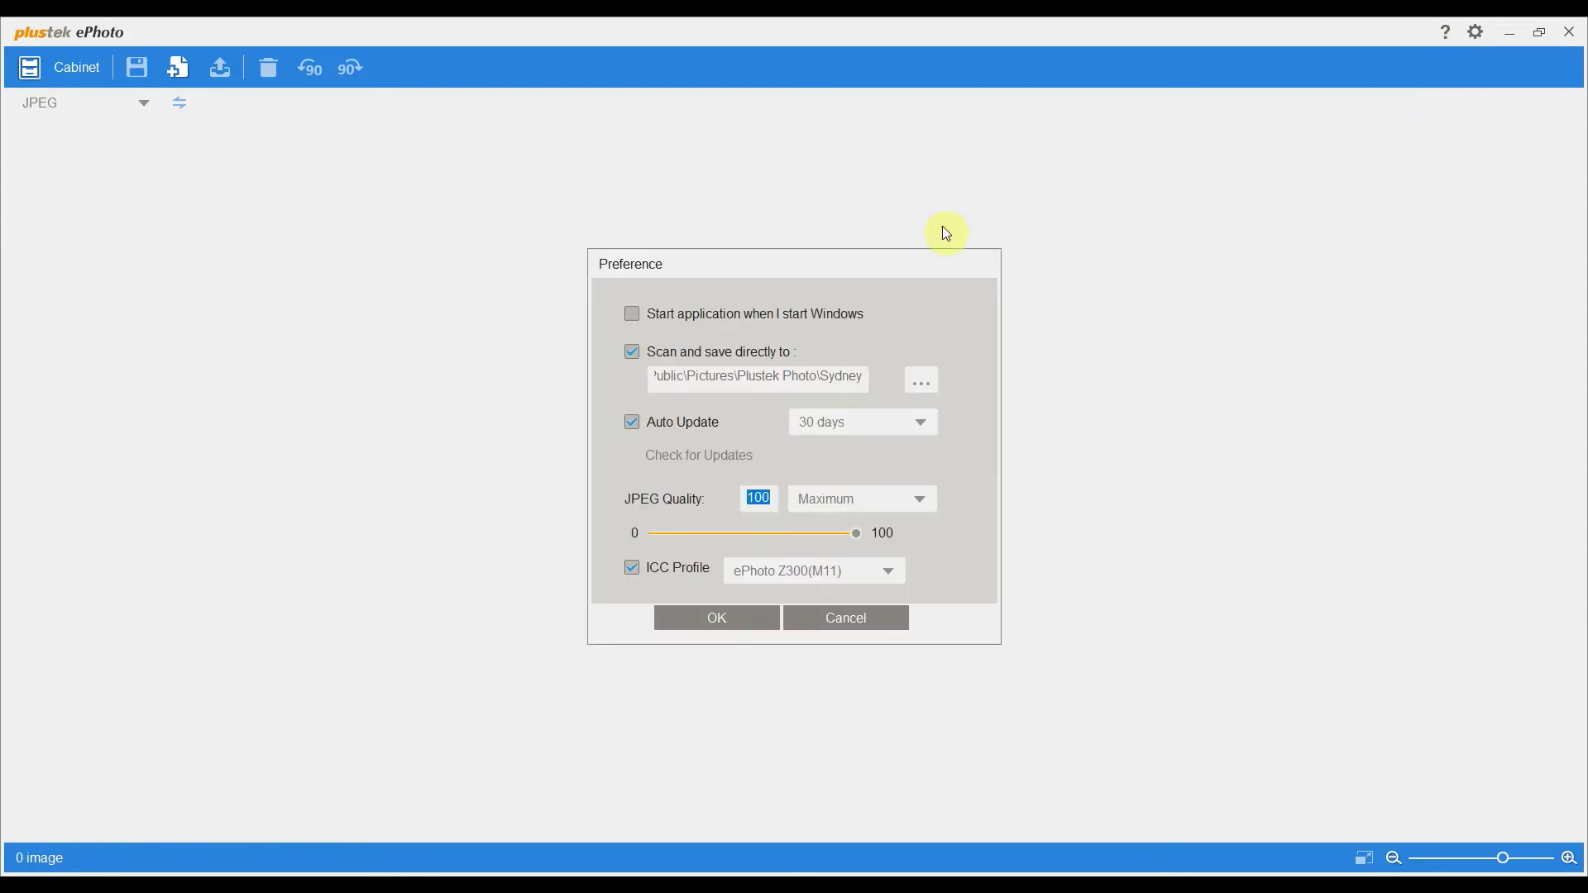
pyautogui.click(634, 353)
pyautogui.click(632, 352)
pyautogui.click(709, 625)
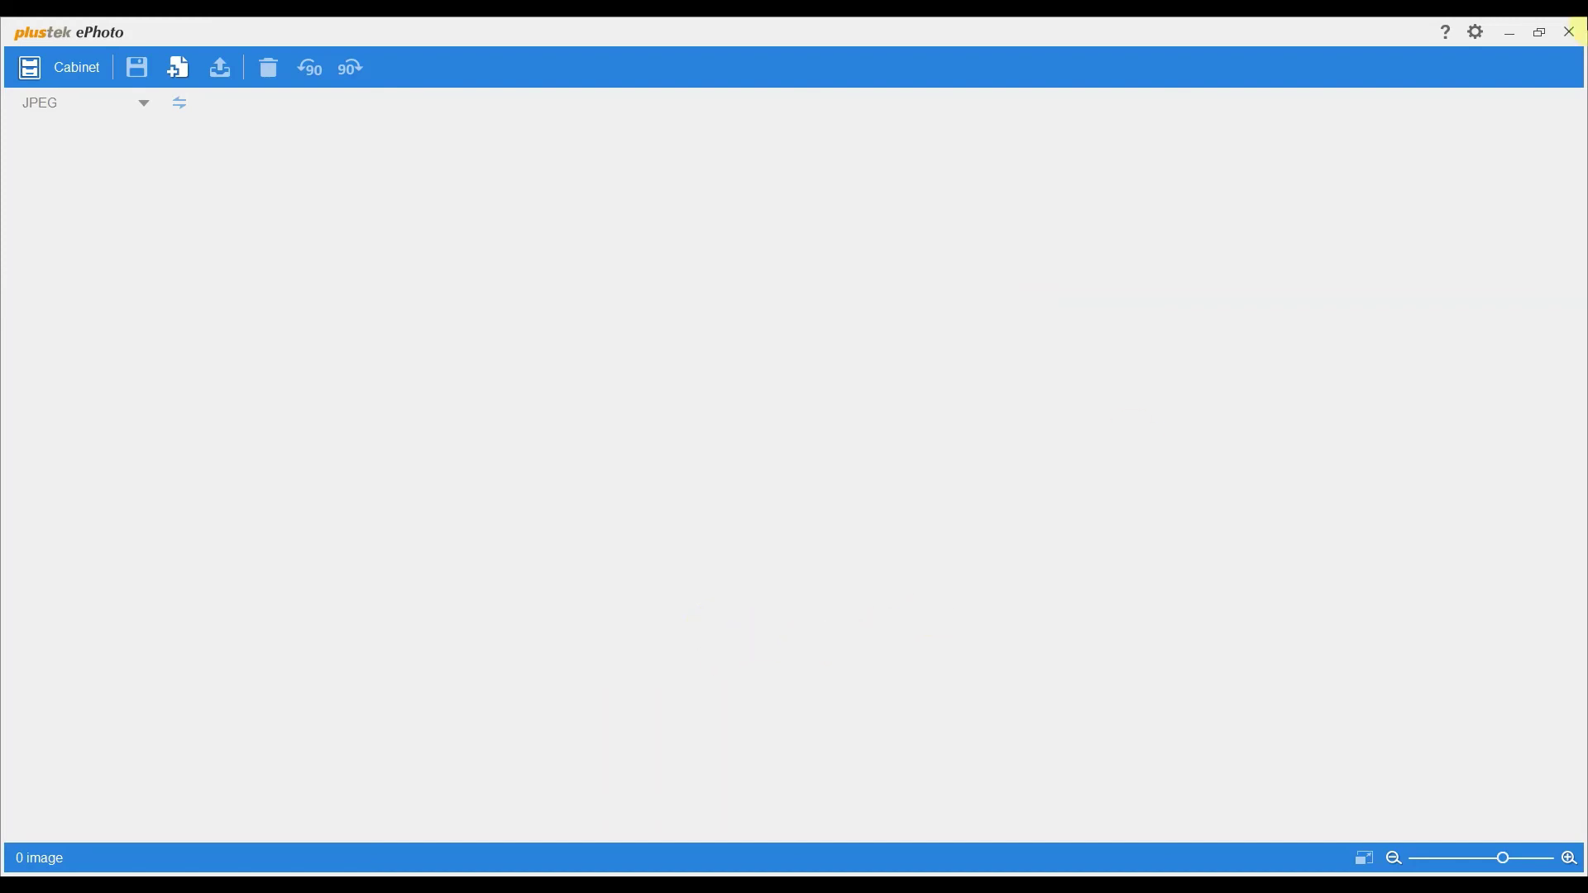
# - Close ePhoto and select Sydney.Album01.01-0001.jpg through -0003.jpg in the Sydney folder in turn
pyautogui.click(1572, 37)
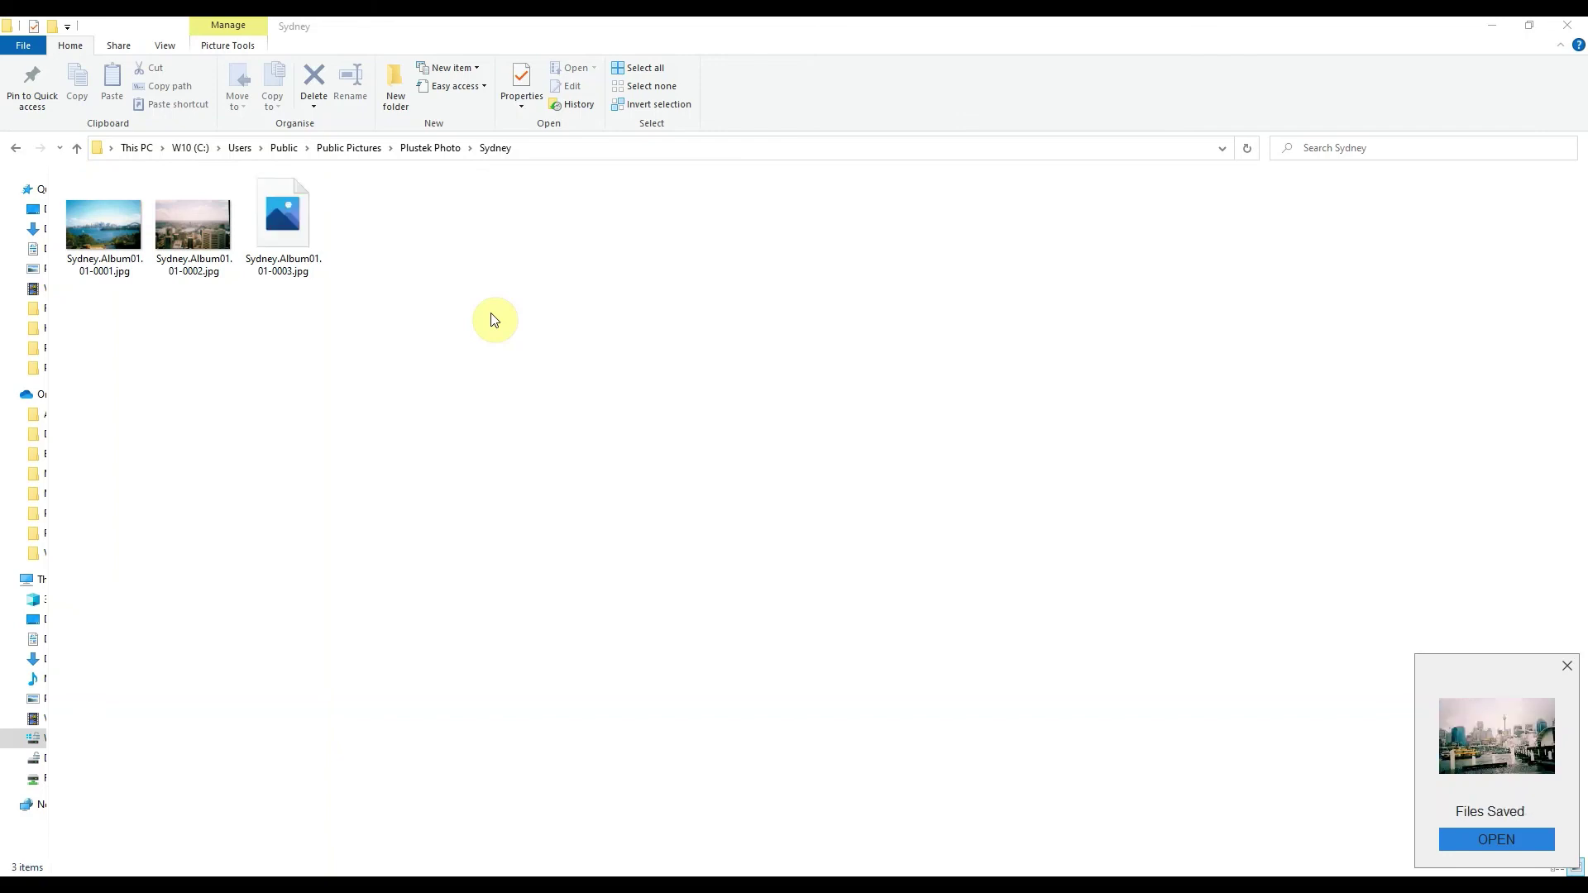
pyautogui.click(124, 237)
pyautogui.click(172, 231)
pyautogui.click(286, 243)
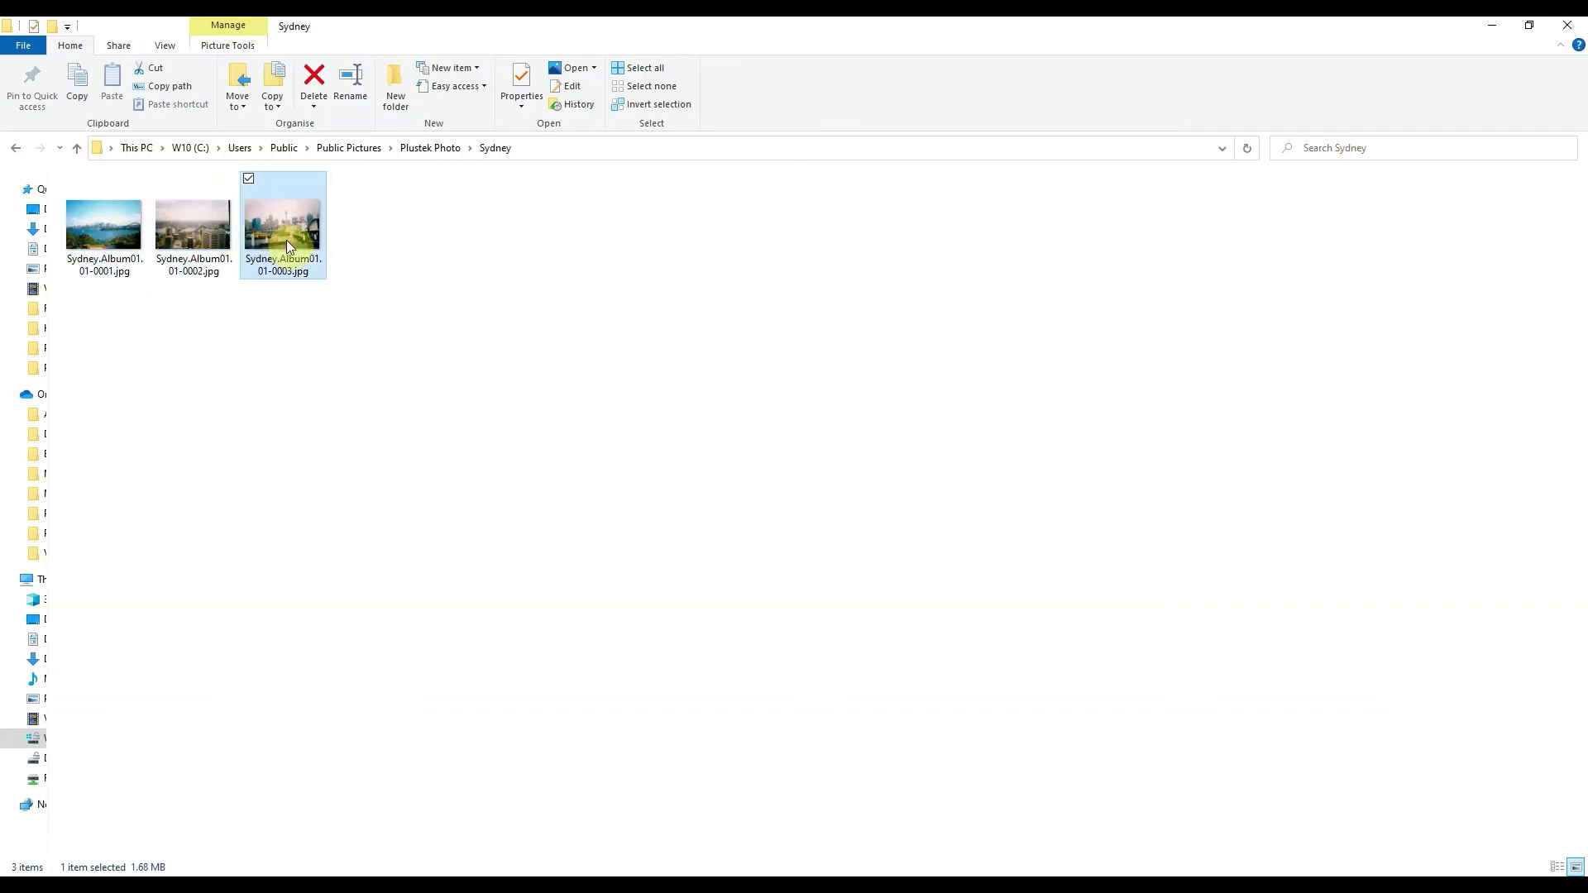
pyautogui.click(433, 278)
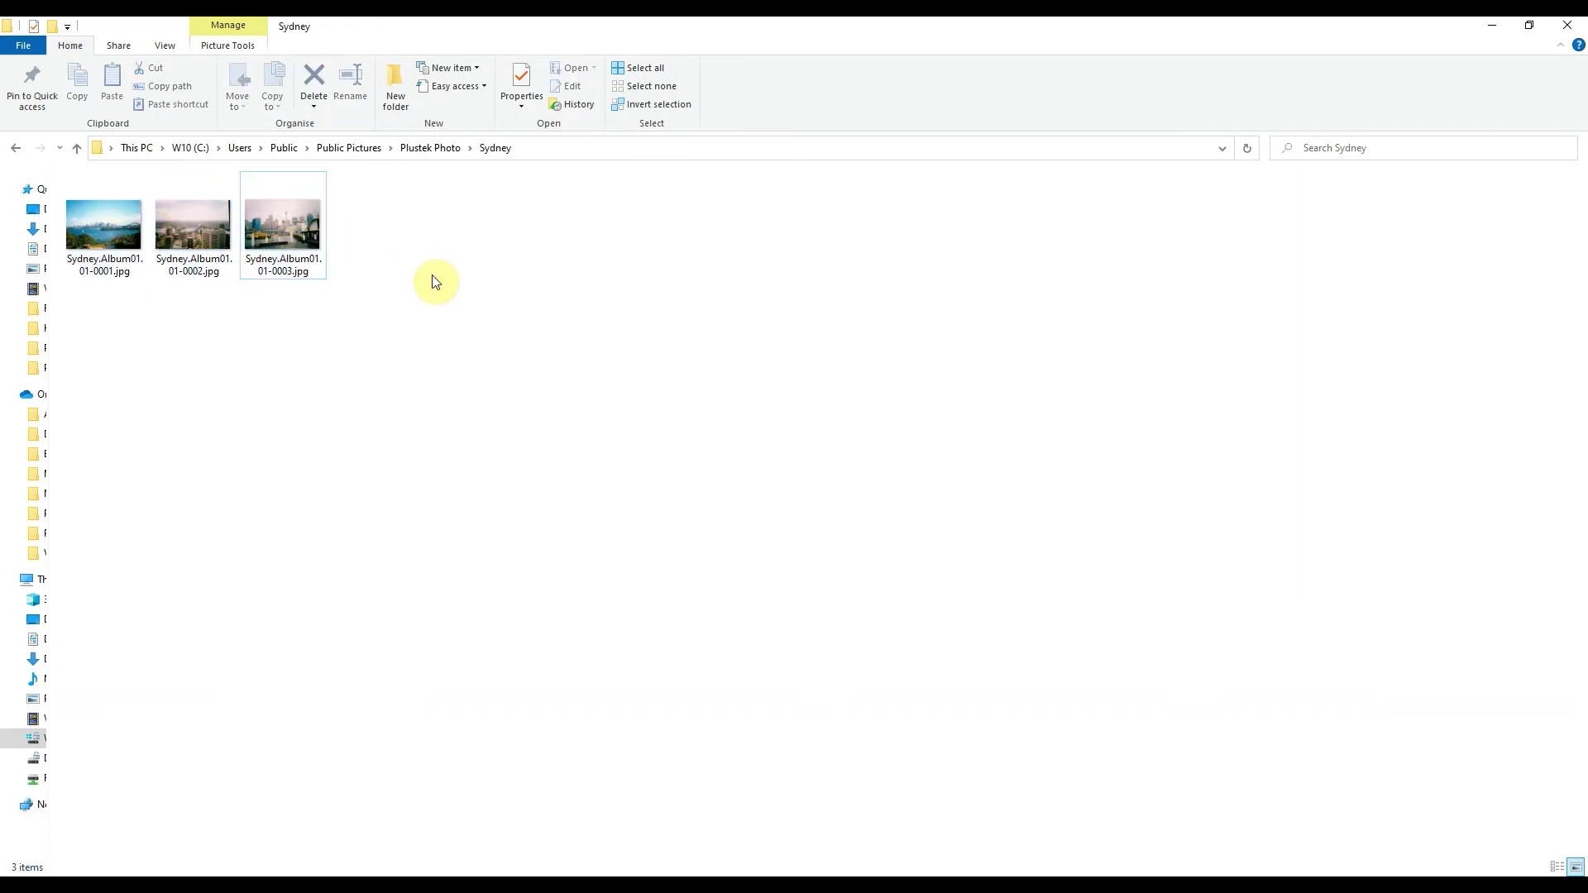